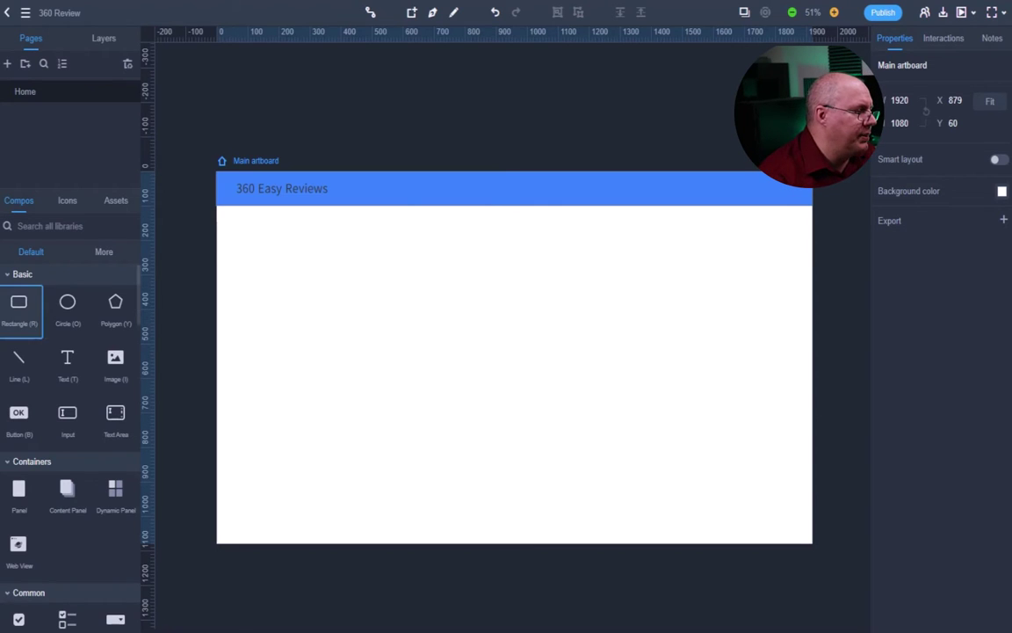
Step: Add a rectangle below the header, enlarge it to 755×700 and fill it with very light grey #EEEEEE
{"action": "left_click_drag", "start_coordinate": [18, 303], "coordinate": [235, 250]}
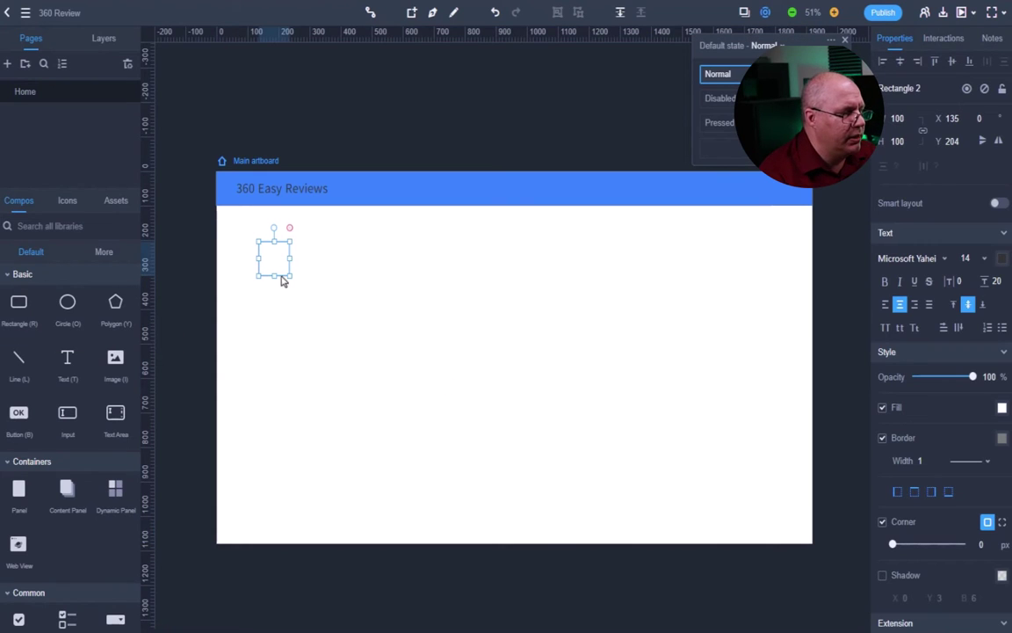
{"action": "left_click_drag", "start_coordinate": [290, 275], "coordinate": [493, 482]}
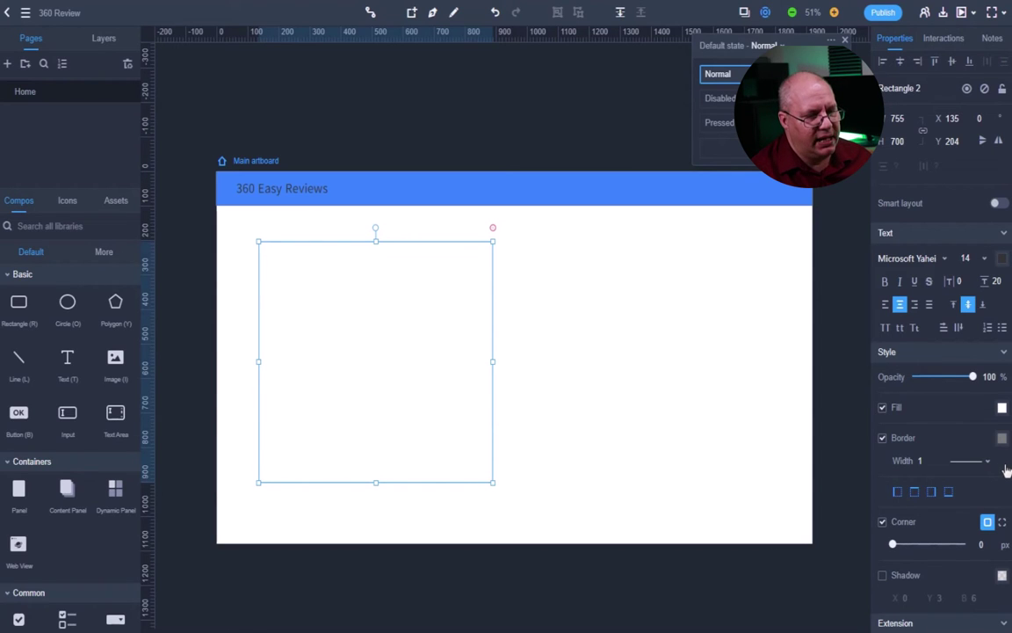
{"action": "left_click", "coordinate": [1002, 407]}
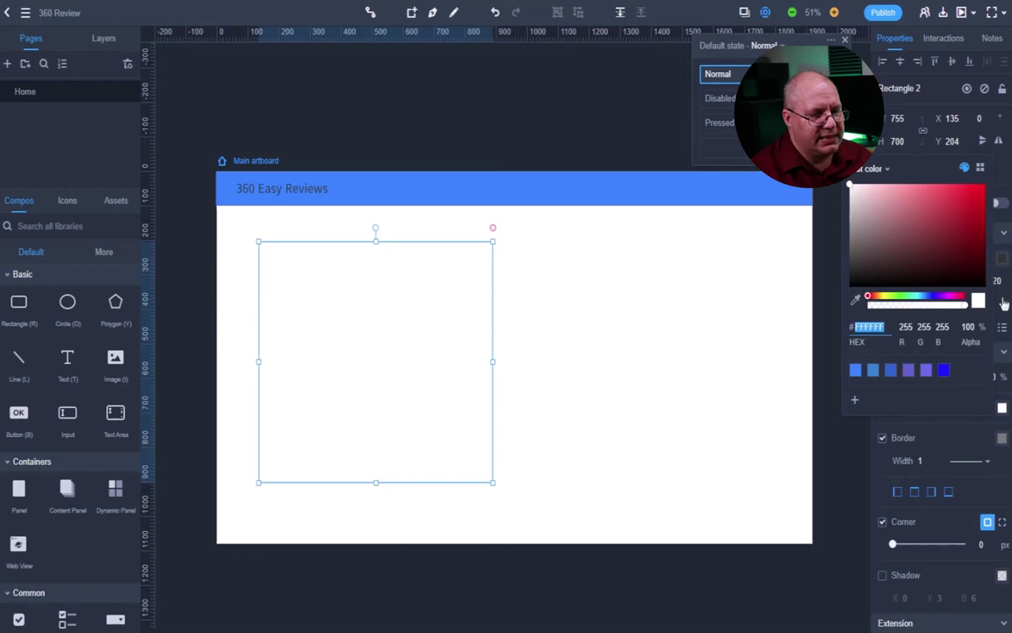
{"action": "left_click", "coordinate": [888, 208]}
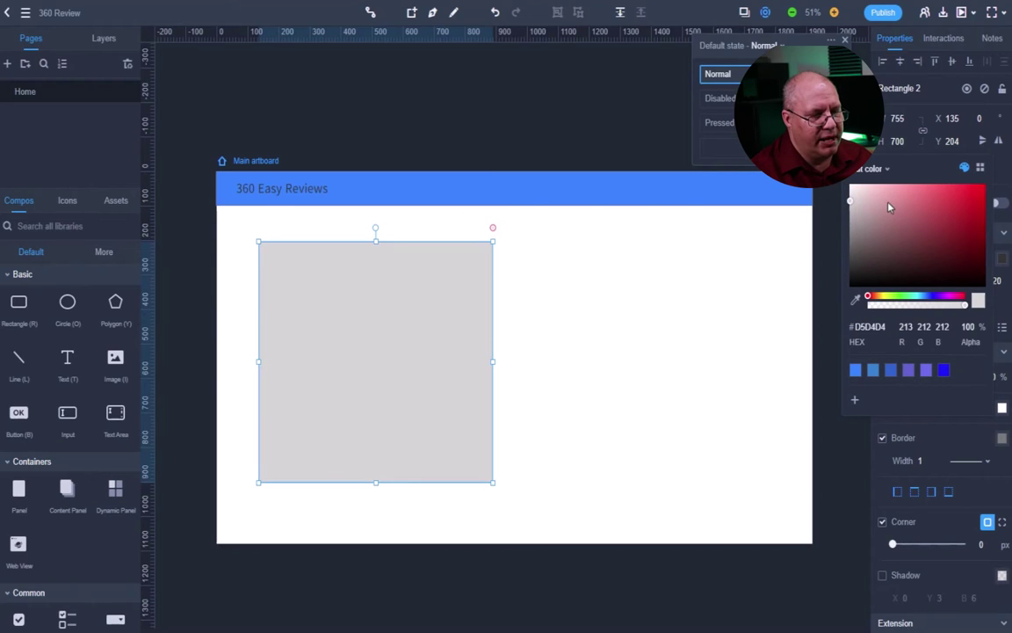
{"action": "left_click", "coordinate": [889, 201]}
{"action": "left_click_drag", "start_coordinate": [889, 201], "coordinate": [888, 196]}
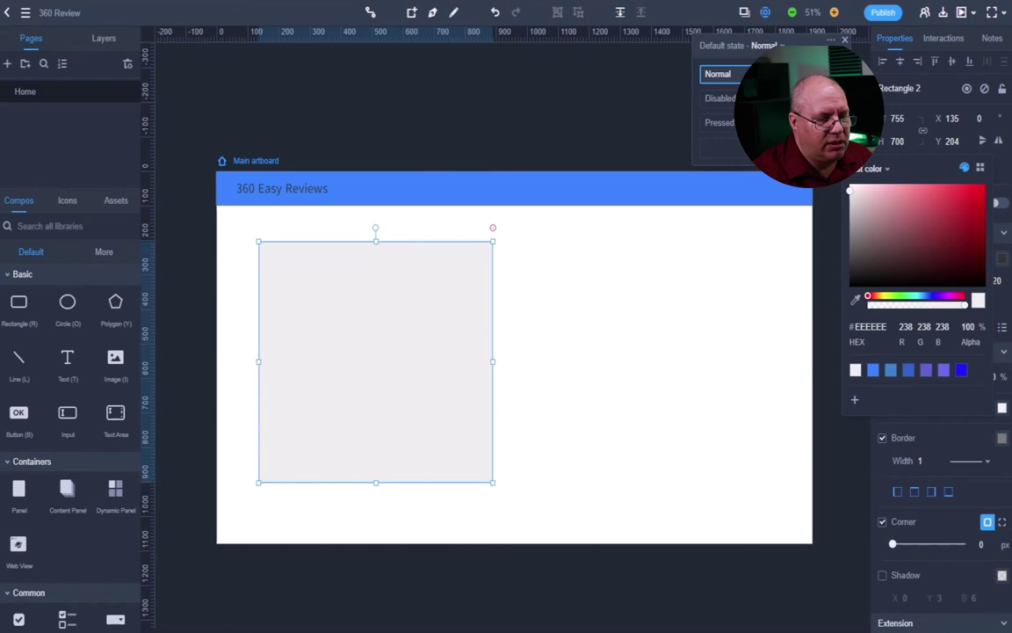
{"action": "key", "text": "Escape"}
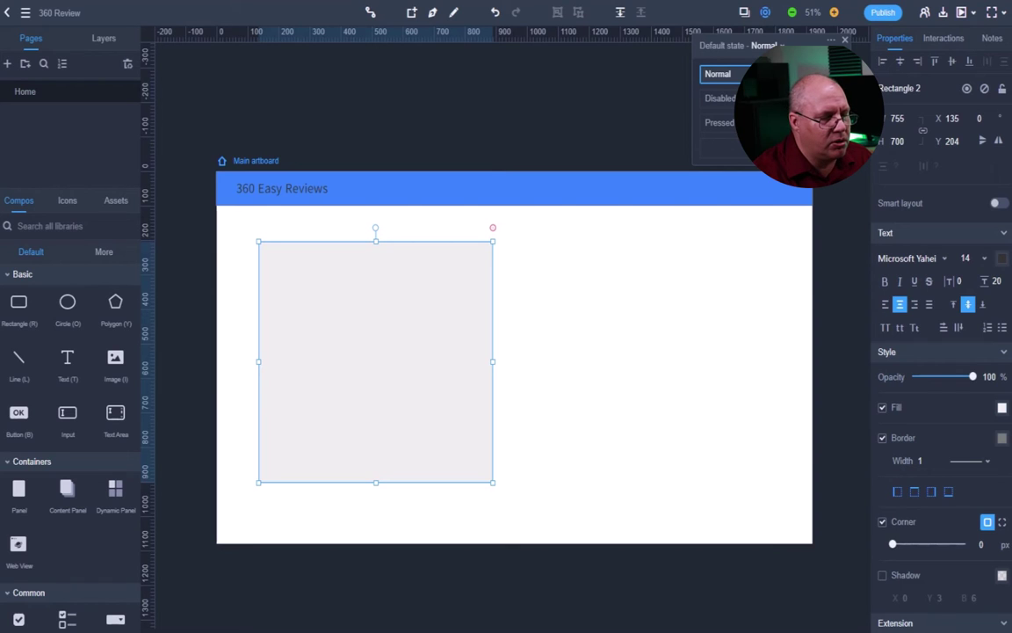
Step: Give the panel a 2 px border and 25 px rounded corners
{"action": "left_click", "coordinate": [972, 460]}
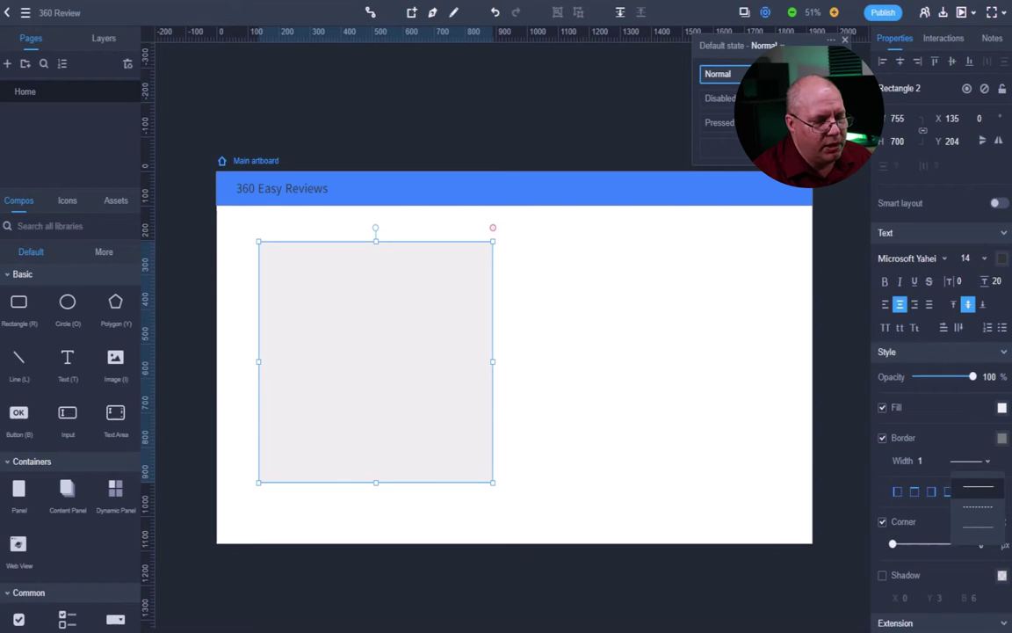
{"action": "left_click", "coordinate": [989, 479]}
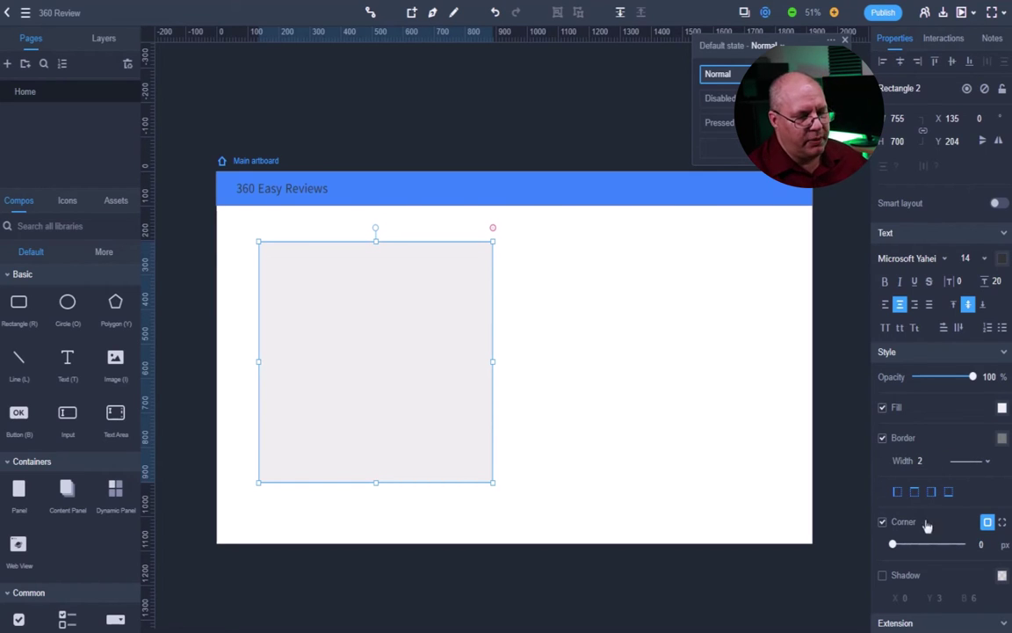
{"action": "mouse_move", "coordinate": [951, 550]}
{"action": "left_mouse_down"}
{"action": "mouse_move", "coordinate": [964, 545]}
{"action": "mouse_move", "coordinate": [952, 546]}
{"action": "left_mouse_up"}
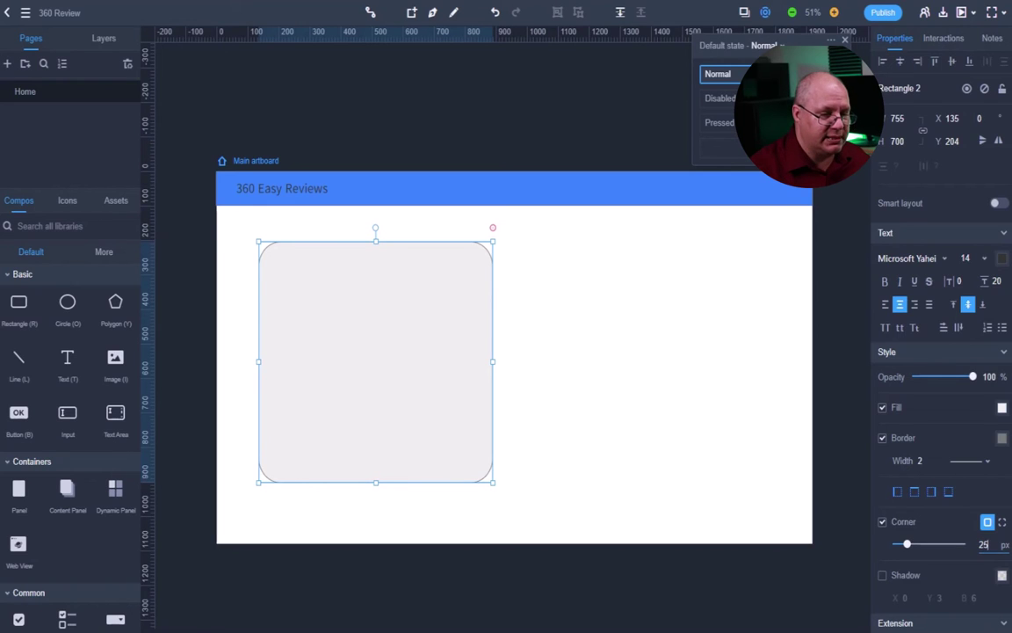
{"action": "scroll", "coordinate": [940, 396], "scroll_direction": "down", "scroll_amount": 3}
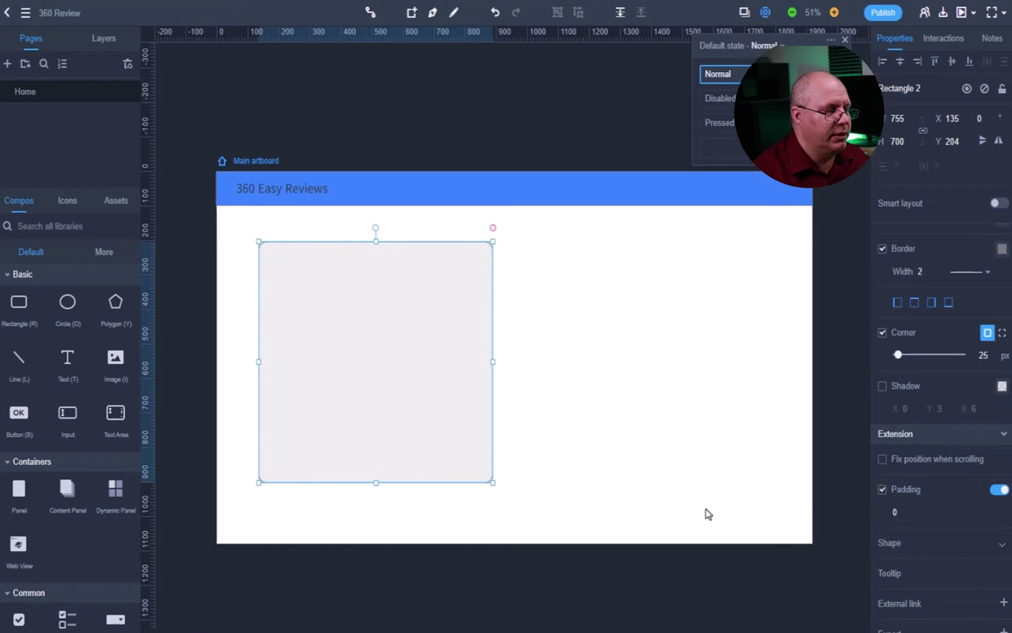
{"action": "left_click", "coordinate": [439, 220]}
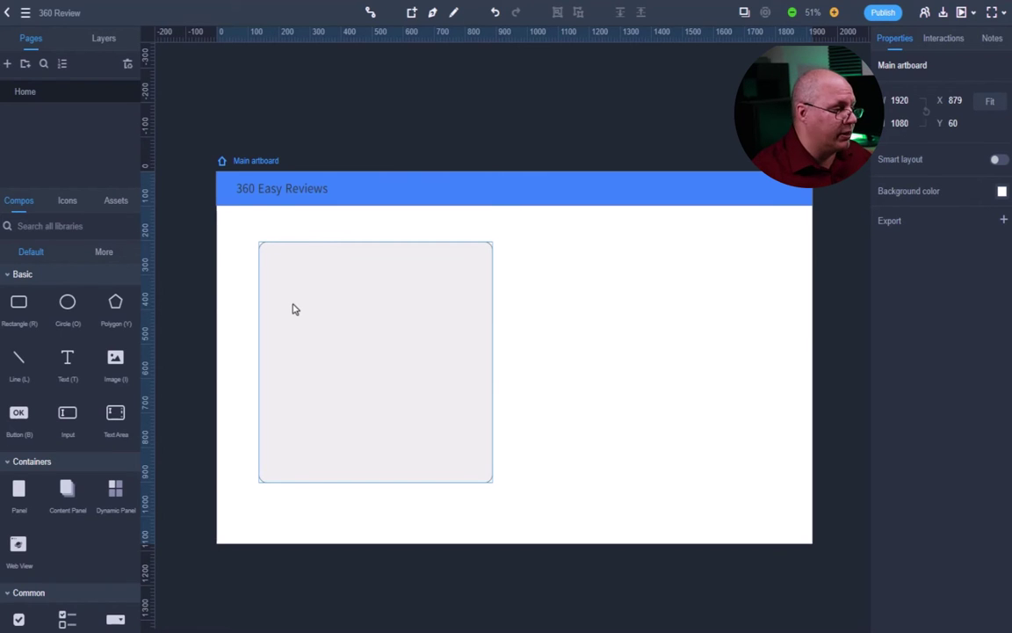
{"action": "scroll", "coordinate": [295, 308], "scroll_direction": "up", "scroll_amount": 3}
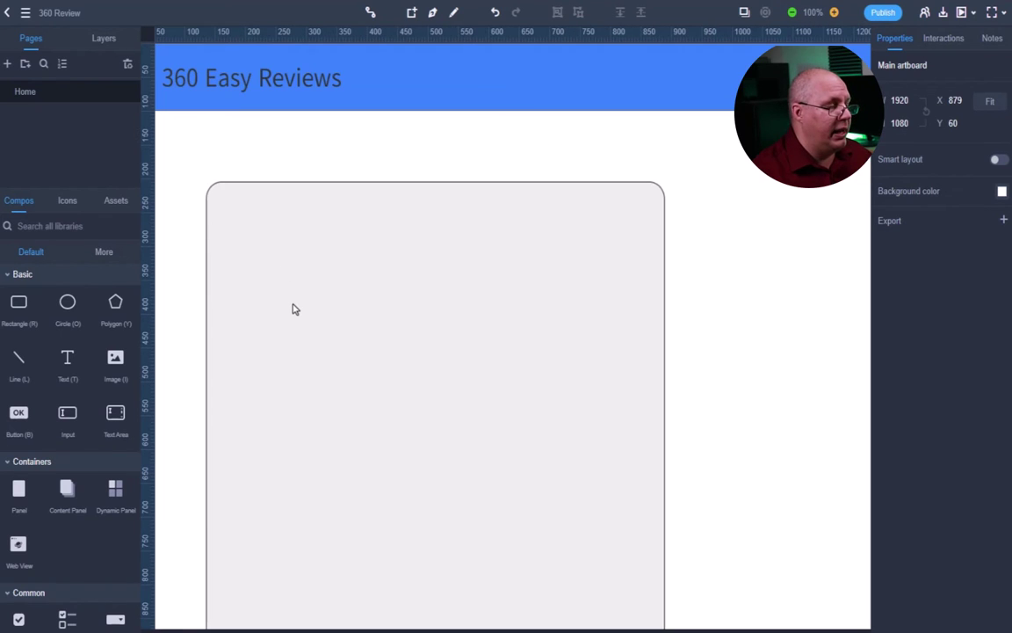
{"action": "scroll", "coordinate": [295, 308], "scroll_direction": "down", "scroll_amount": 3}
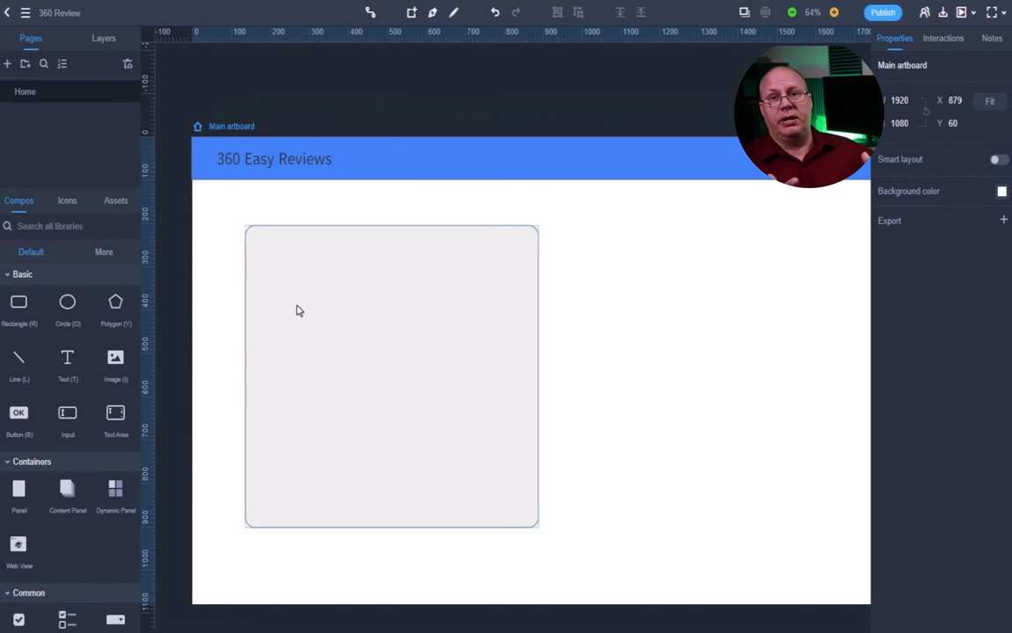
{"action": "scroll", "coordinate": [314, 297], "scroll_direction": "down", "scroll_amount": 1}
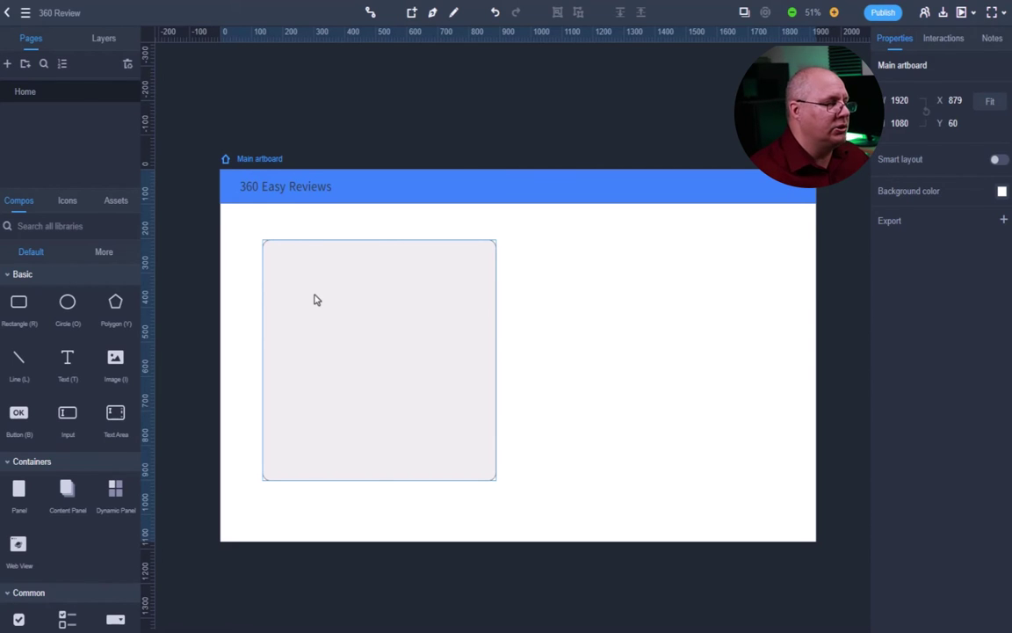
Step: Duplicate the grey panel and place the copy to its right at X 1029, Y 204
{"action": "left_click", "coordinate": [314, 299]}
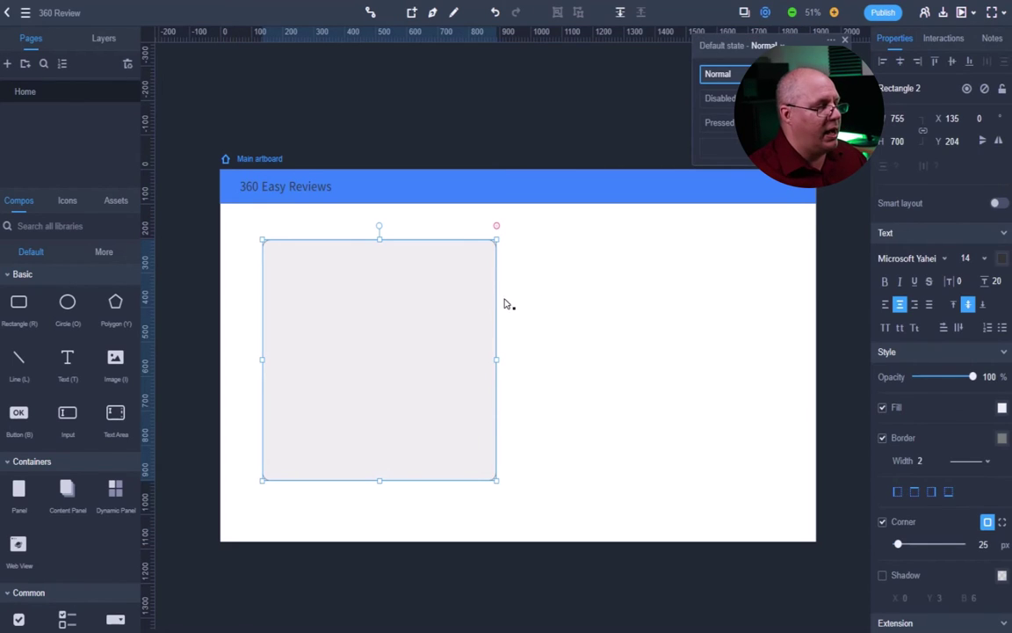
{"action": "left_click", "coordinate": [571, 296]}
{"action": "key", "text": "ctrl+v"}
{"action": "left_click_drag", "start_coordinate": [487, 308], "coordinate": [739, 320]}
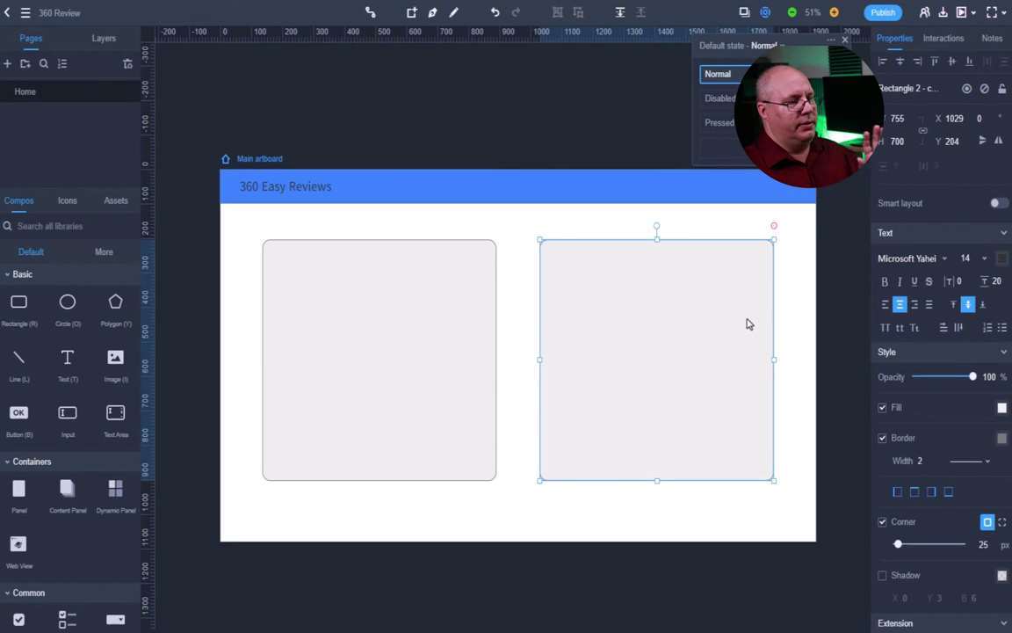
{"action": "left_click", "coordinate": [831, 392]}
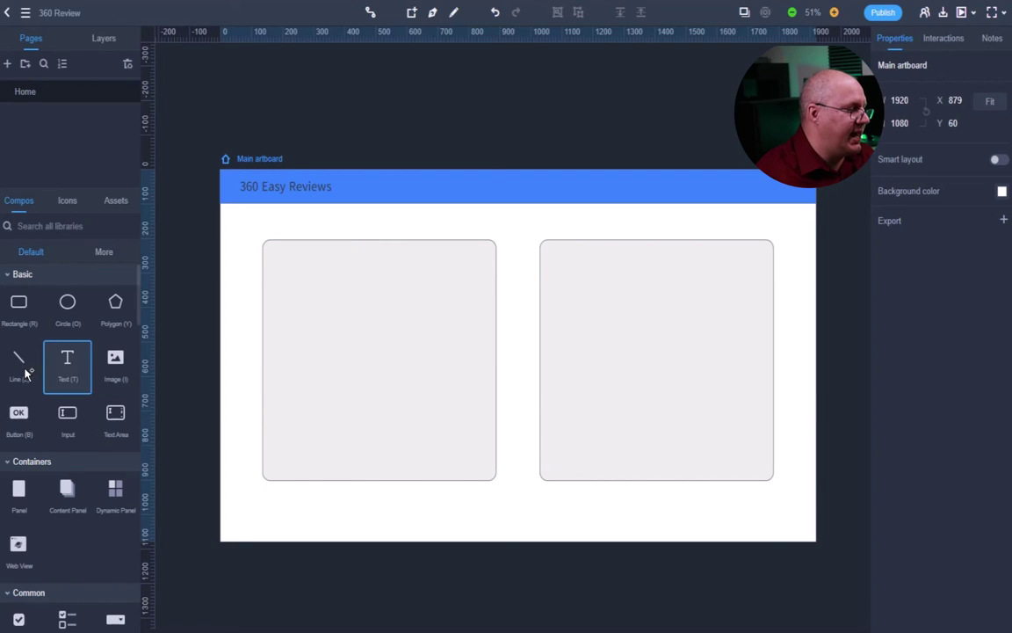
Step: Add the heading 'Surveys to be Completed' centred along the top of the left panel
{"action": "left_click_drag", "start_coordinate": [26, 376], "coordinate": [281, 262]}
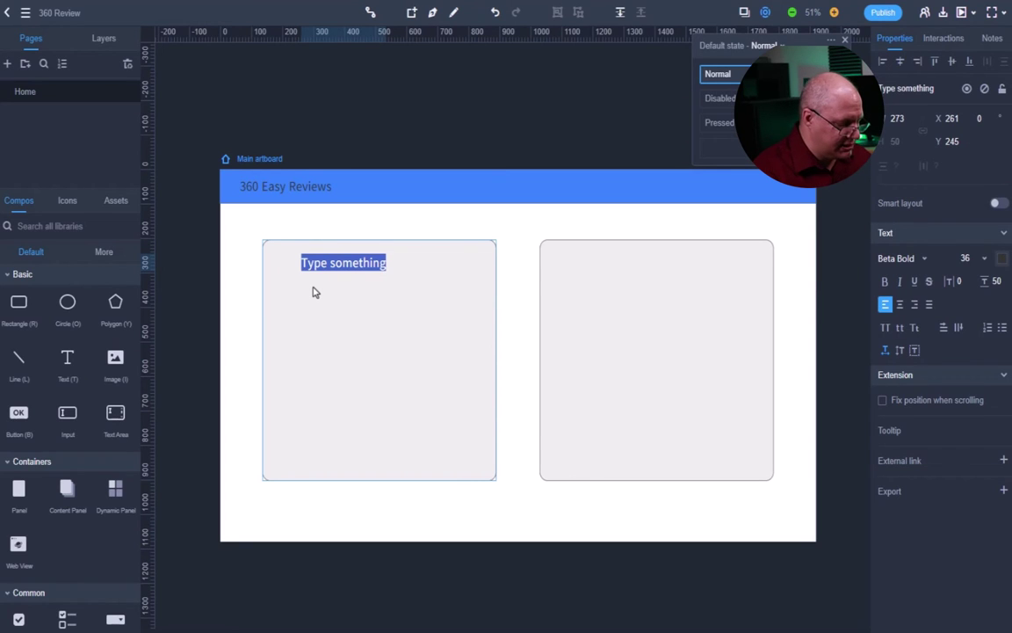
{"action": "type", "text": "Surv"}
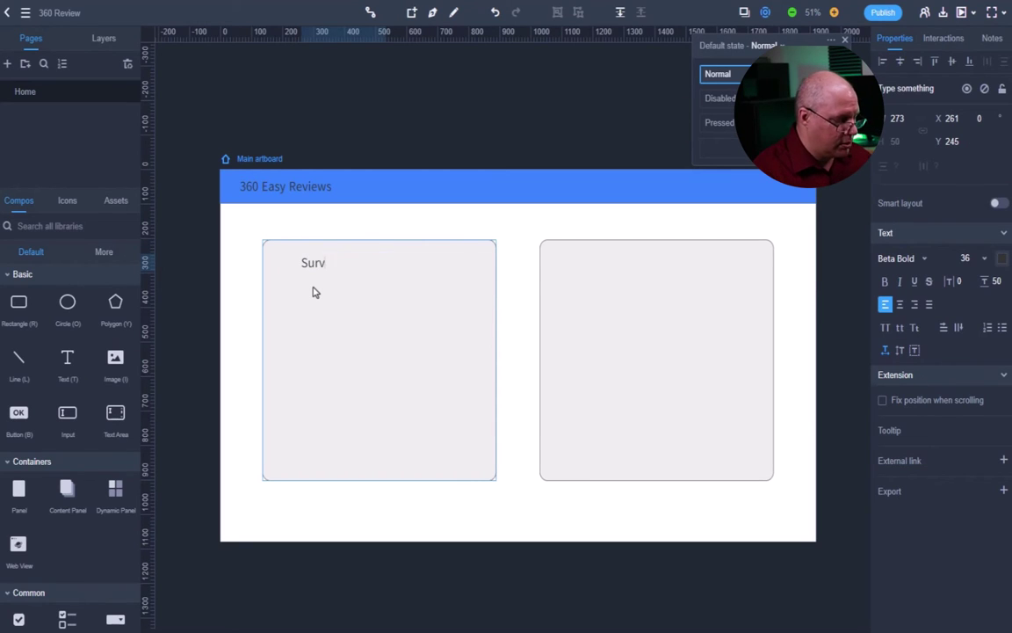
{"action": "type", "text": "eys to be Completed"}
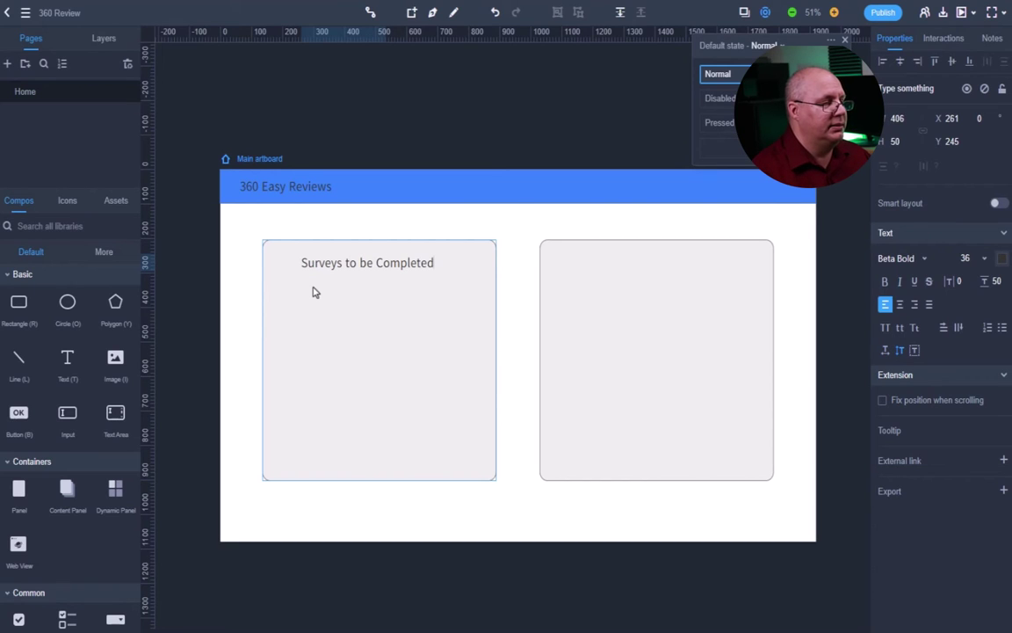
{"action": "key", "text": "Escape"}
{"action": "left_click", "coordinate": [406, 297]}
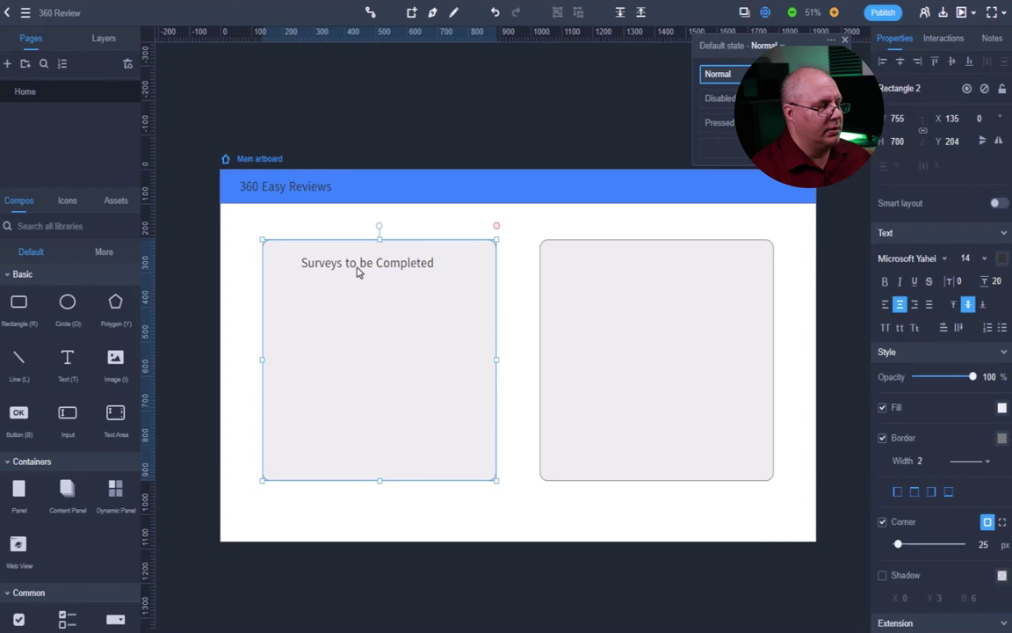
{"action": "left_click", "coordinate": [329, 266]}
{"action": "left_click_drag", "start_coordinate": [329, 264], "coordinate": [343, 263]}
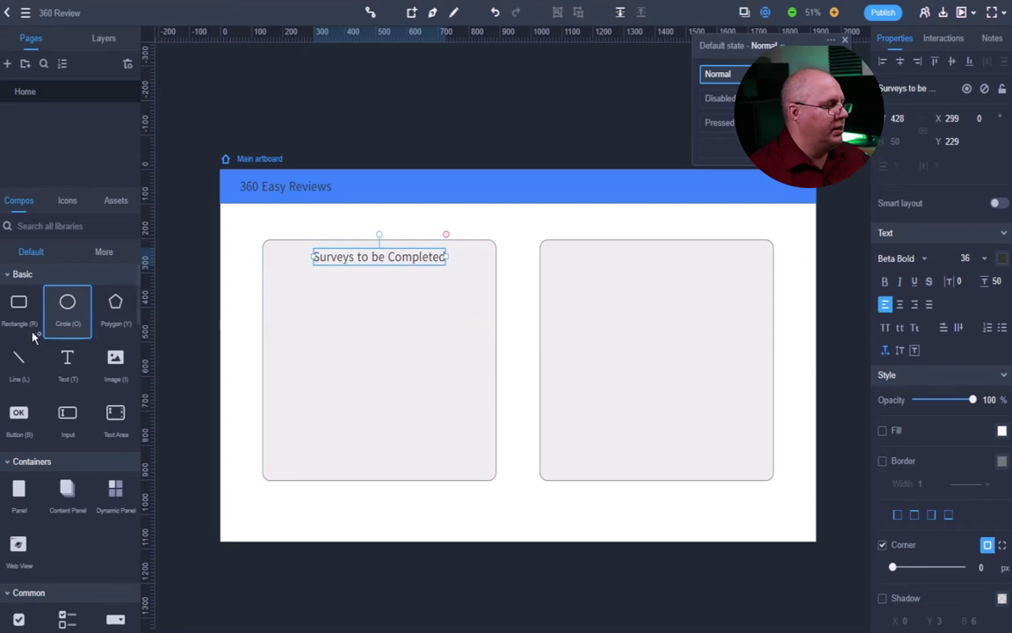
Step: Add the heading 'Completed Surveys' centred along the top of the right panel
{"action": "left_click_drag", "start_coordinate": [67, 359], "coordinate": [638, 264]}
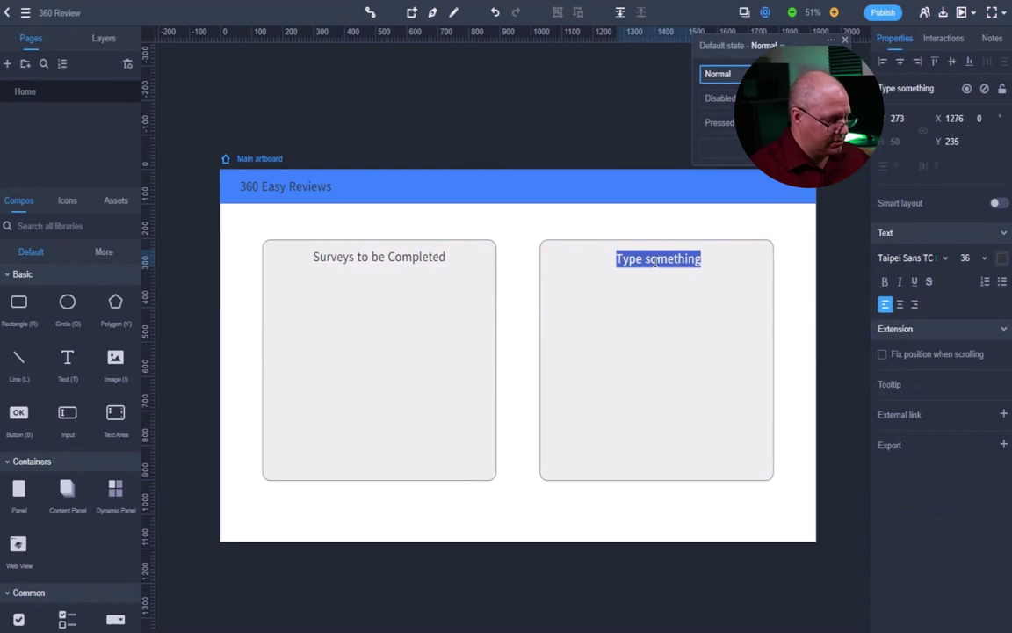
{"action": "type", "text": "Completed S"}
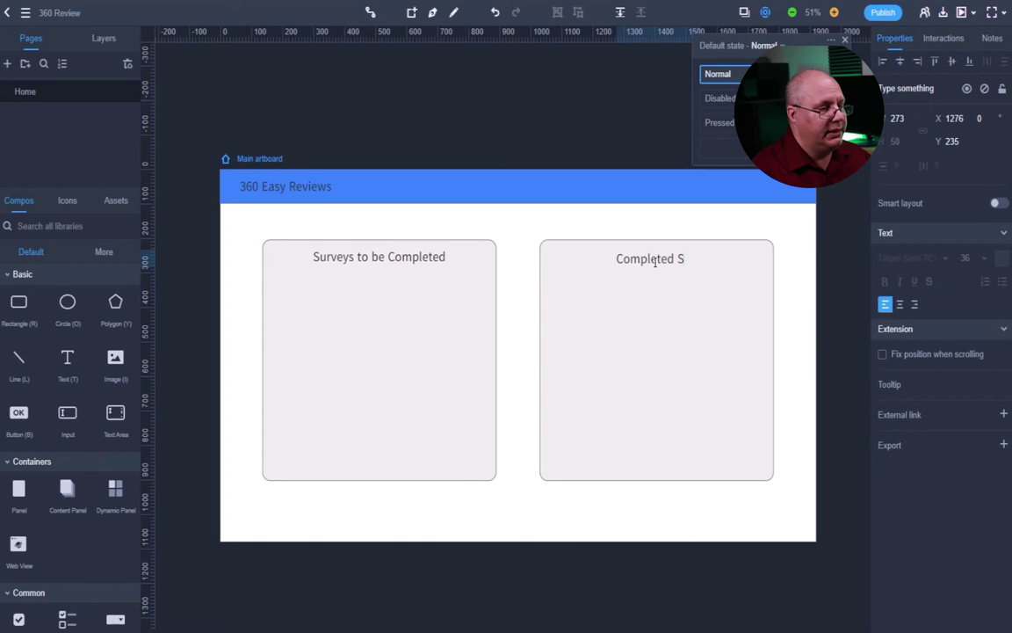
{"action": "type", "text": "urveys"}
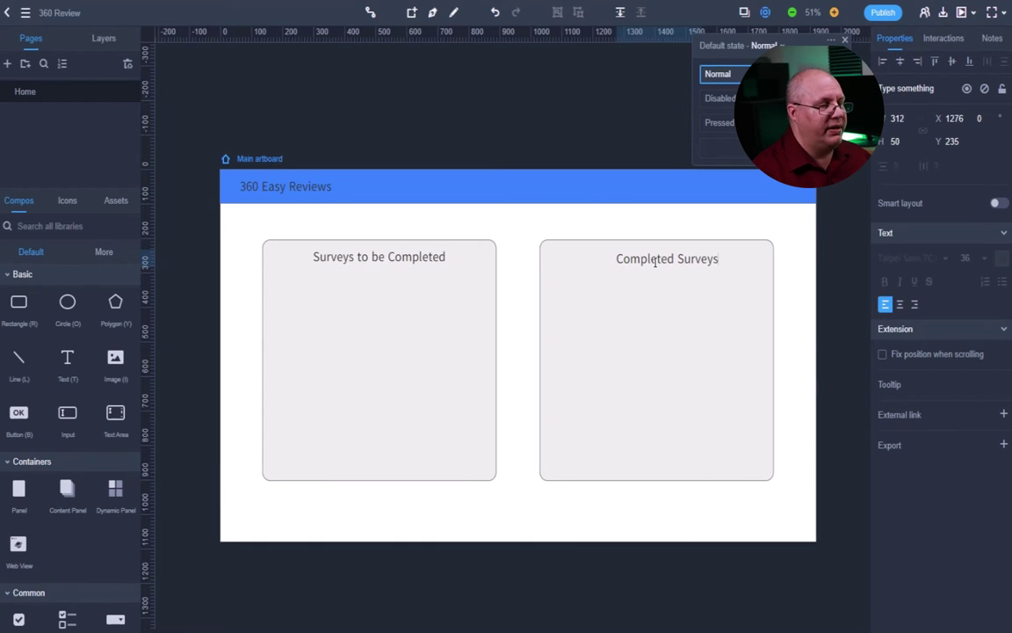
{"action": "key", "text": "Escape"}
{"action": "left_click", "coordinate": [660, 291]}
{"action": "mouse_move", "coordinate": [696, 264]}
{"action": "left_mouse_down"}
{"action": "mouse_move", "coordinate": [679, 261]}
{"action": "mouse_move", "coordinate": [688, 265]}
{"action": "left_mouse_up"}
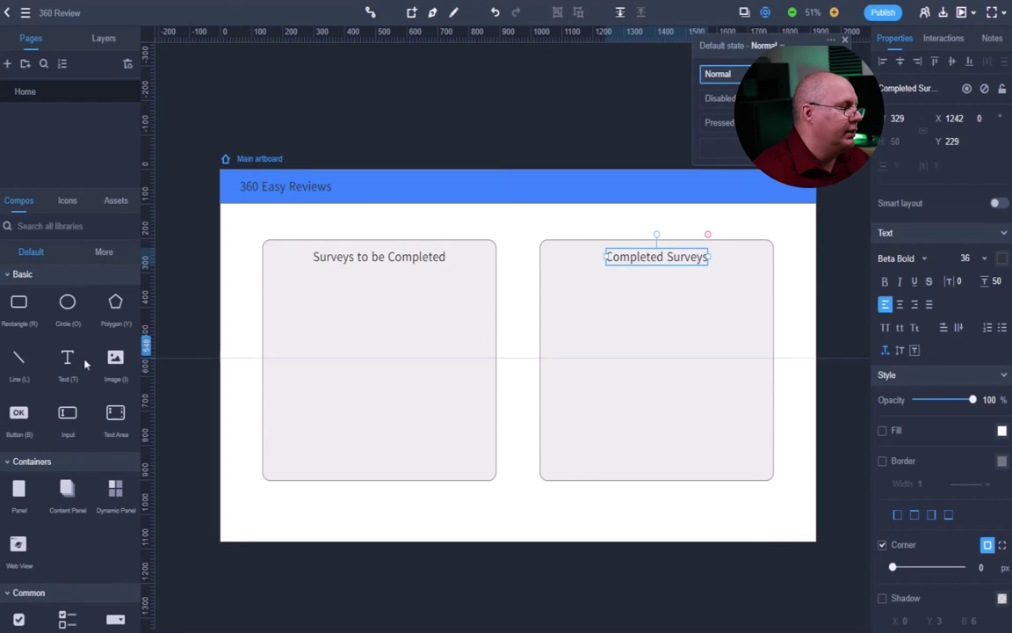
Step: Draw a line across the left panel under its heading, with width 3 and colour 575757
{"action": "left_click", "coordinate": [20, 360]}
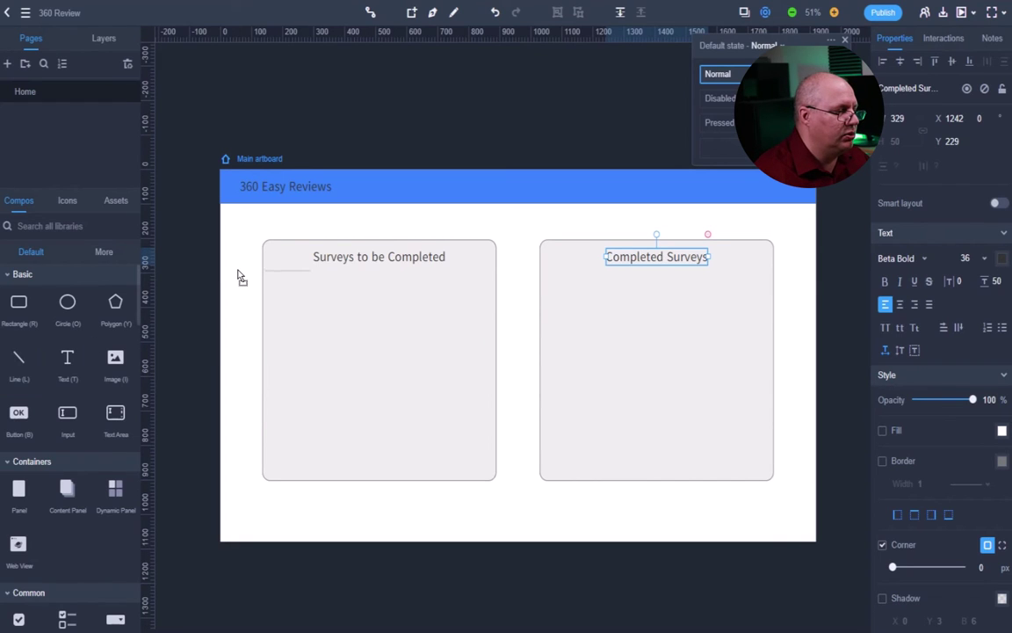
{"action": "left_click", "coordinate": [258, 271]}
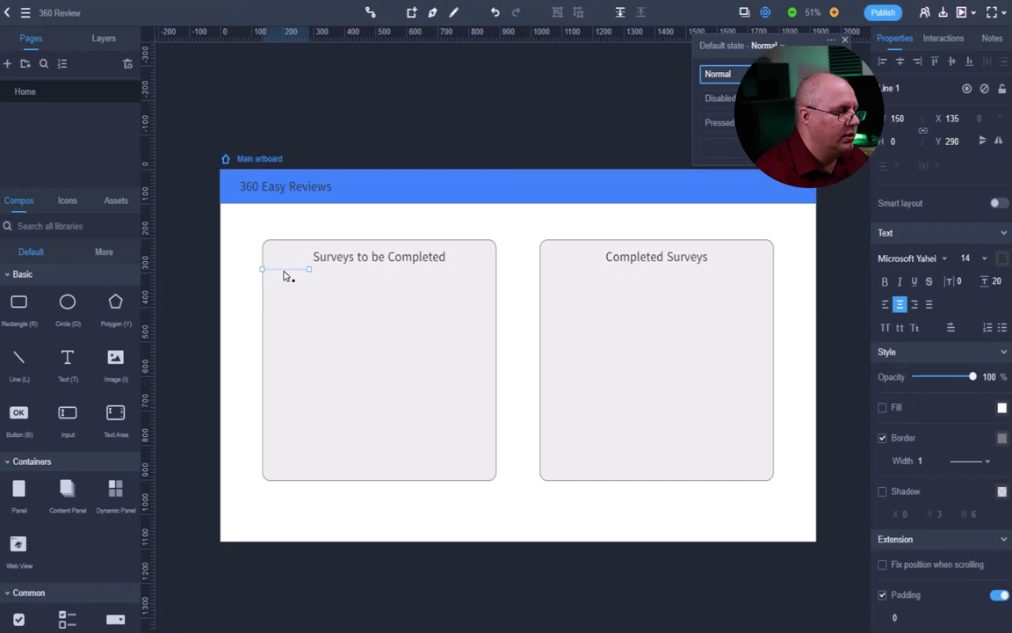
{"action": "left_click_drag", "start_coordinate": [310, 272], "coordinate": [495, 273]}
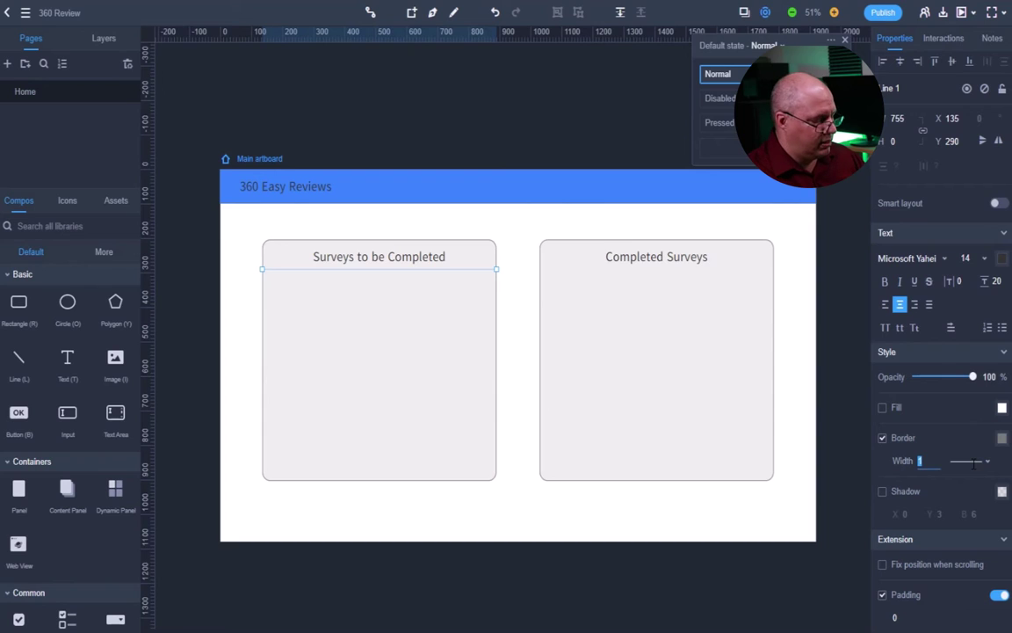
{"action": "type", "text": "3"}
{"action": "key", "text": "Tab"}
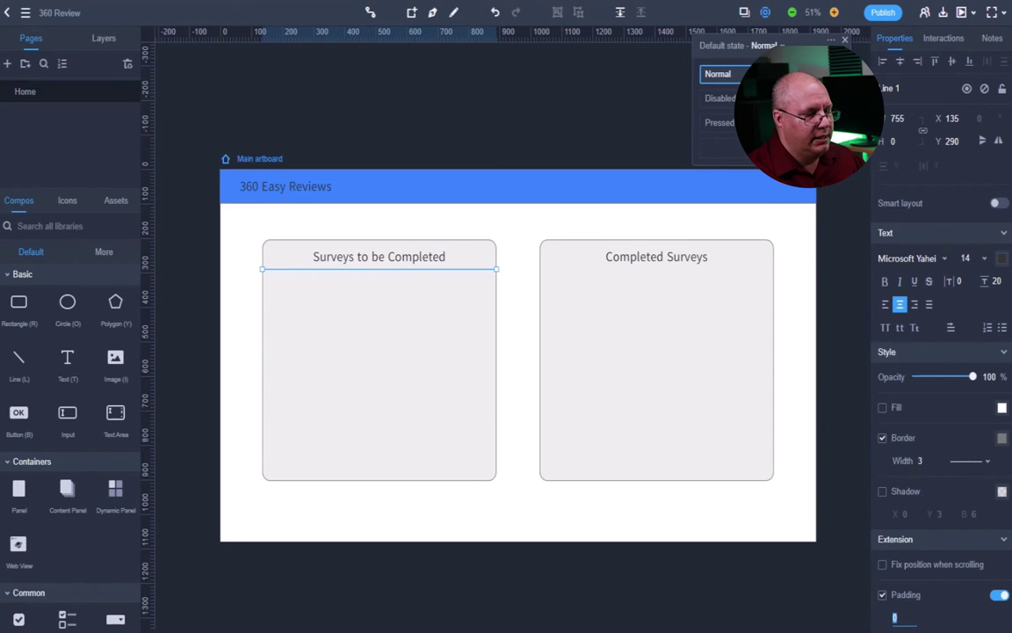
{"action": "left_click", "coordinate": [1002, 437]}
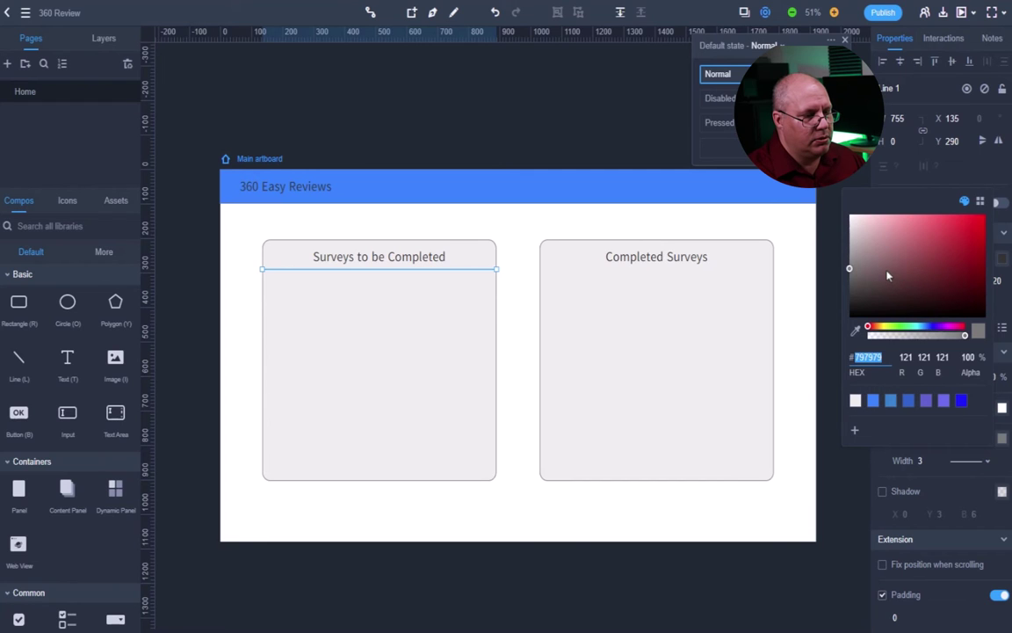
{"action": "scroll", "coordinate": [887, 281], "scroll_direction": "down", "scroll_amount": 2}
{"action": "scroll", "coordinate": [885, 285], "scroll_direction": "down", "scroll_amount": 2}
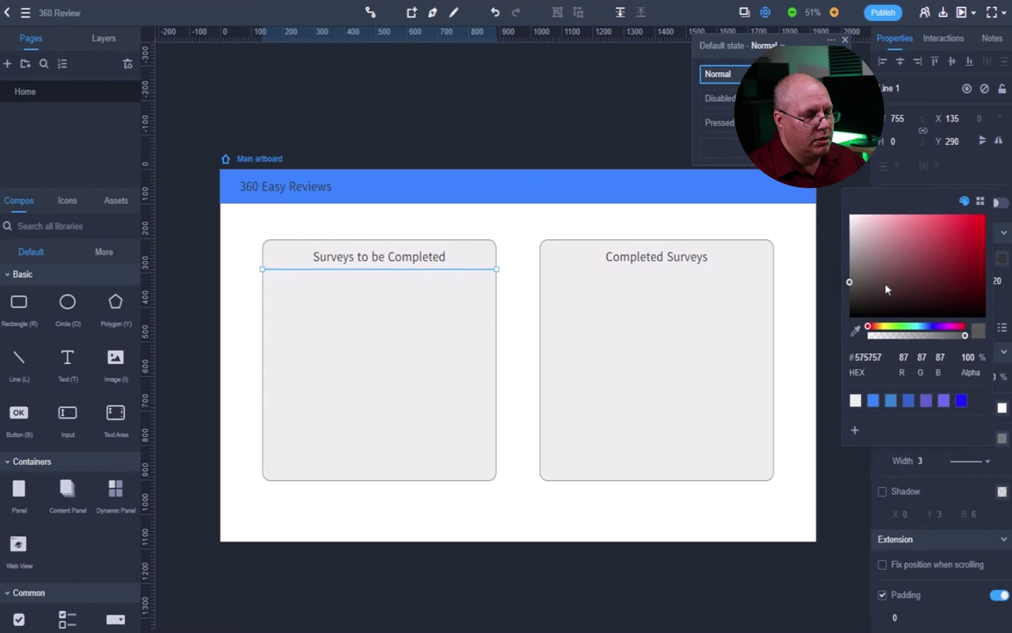
{"action": "left_click", "coordinate": [178, 411]}
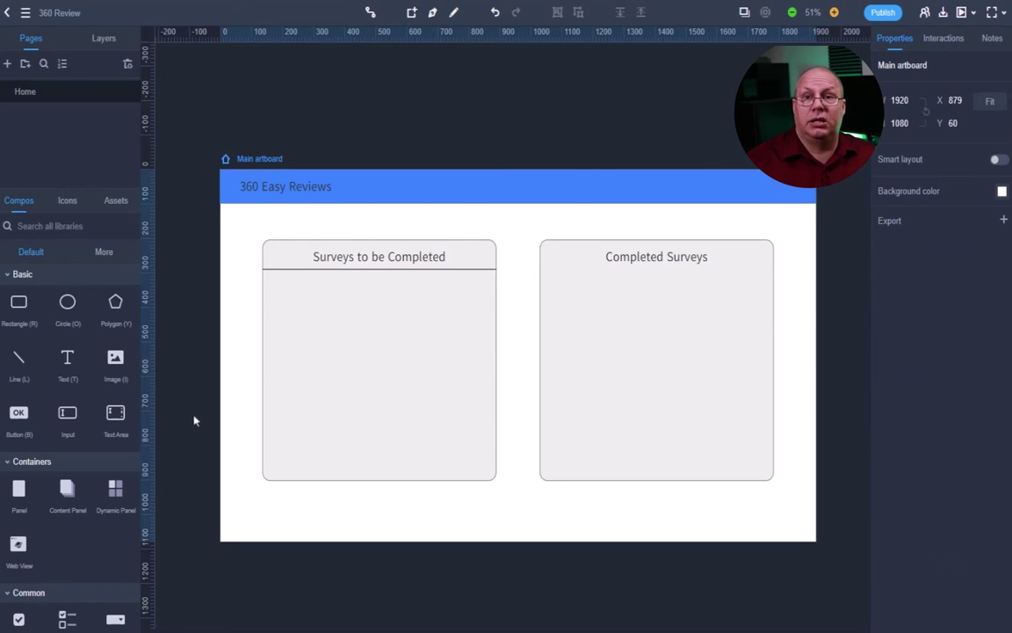
Step: Copy the divider line under the Completed Surveys heading
{"action": "left_click", "coordinate": [267, 274]}
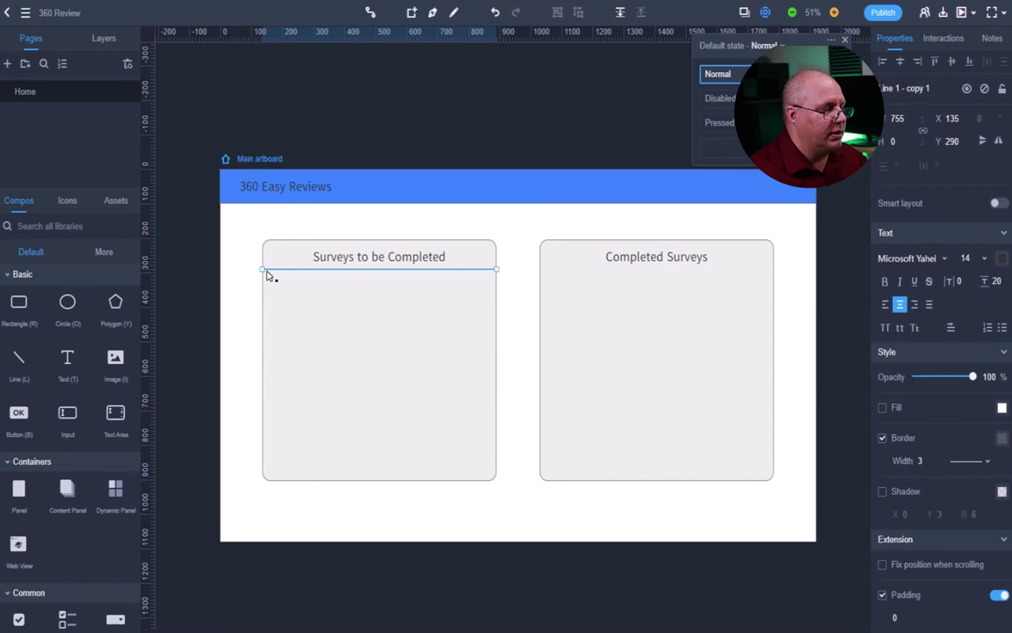
{"action": "left_click_drag", "start_coordinate": [267, 275], "coordinate": [576, 276]}
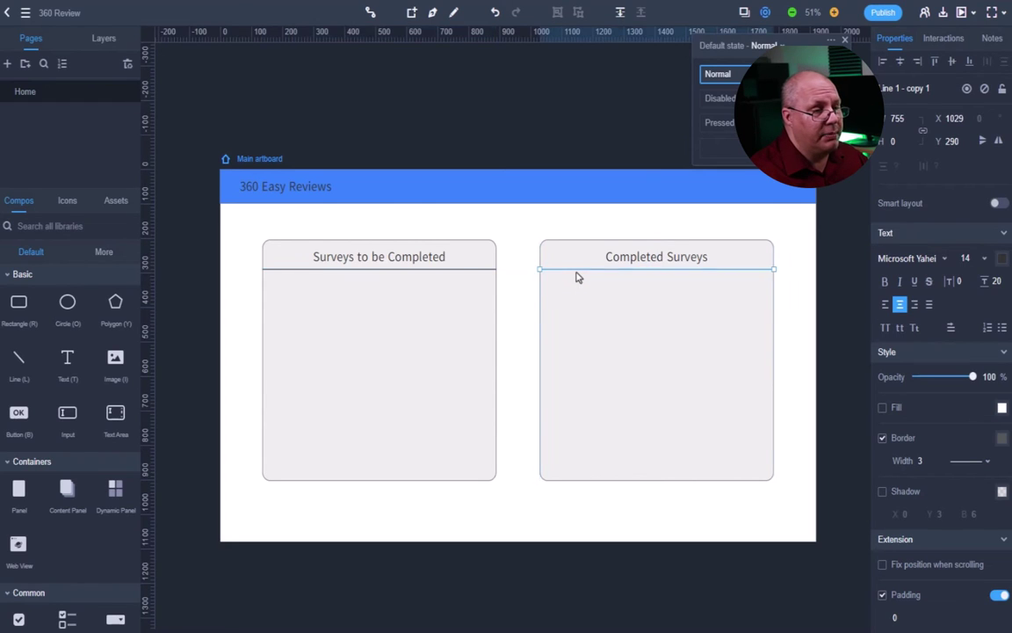
{"action": "left_click", "coordinate": [522, 317]}
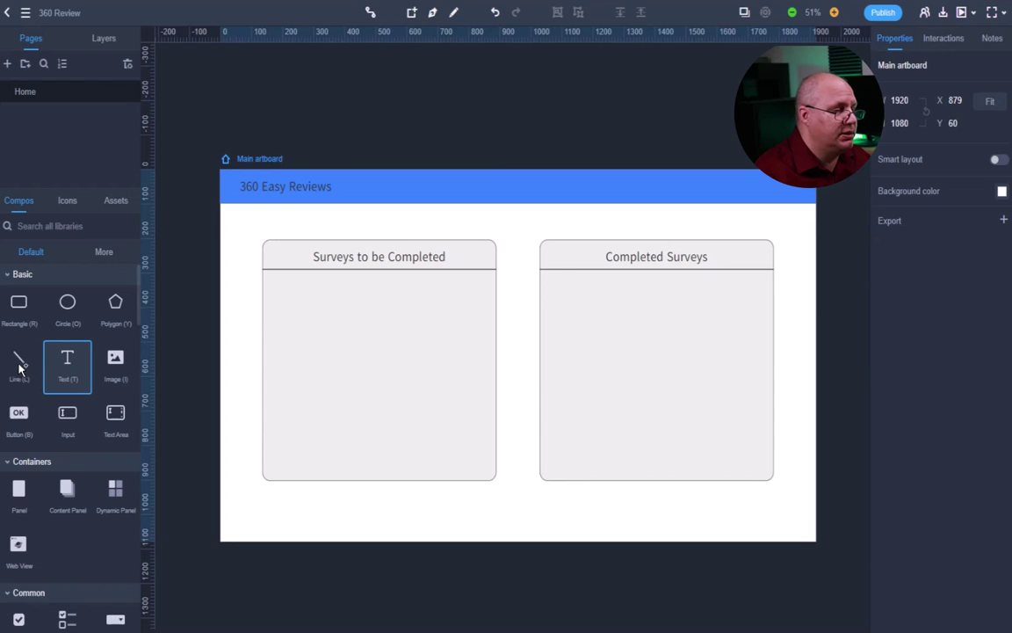
Step: Add the name 'John Smith' at font size 26 in the Completed Surveys panel
{"action": "key", "text": "t"}
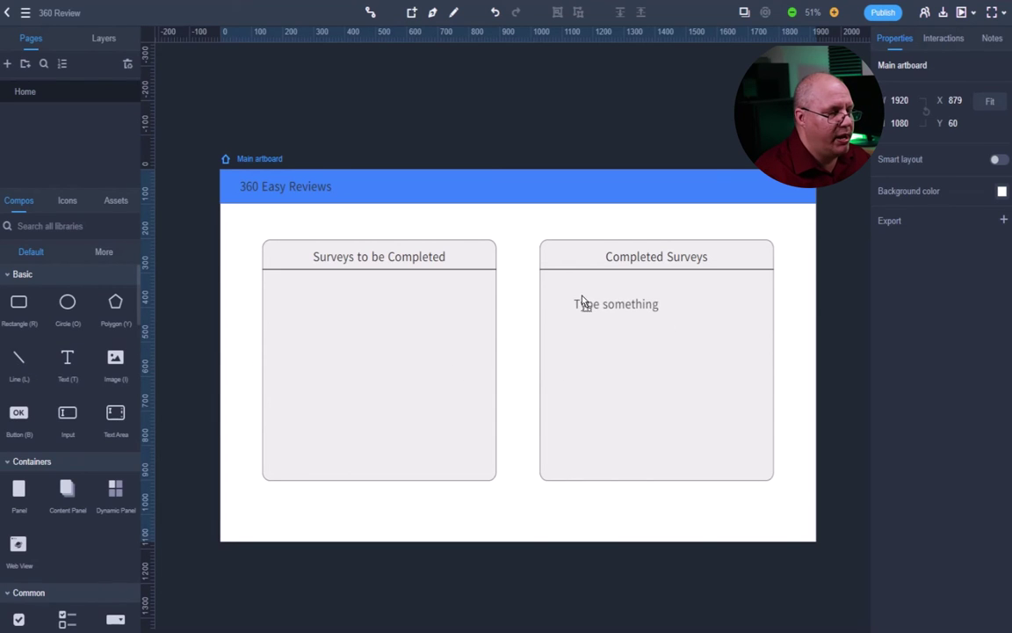
{"action": "left_click", "coordinate": [573, 300]}
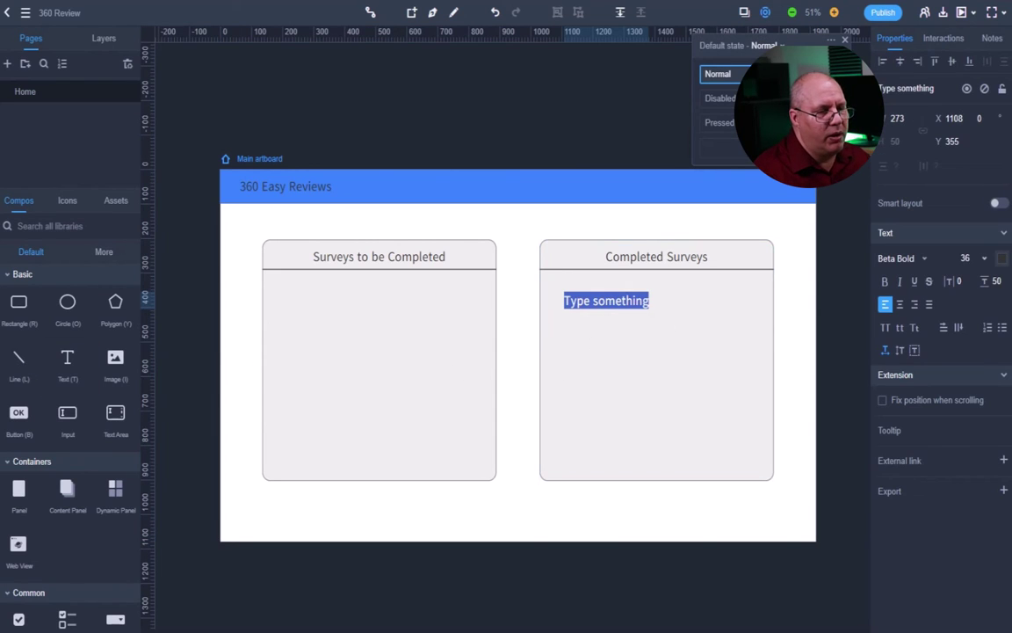
{"action": "left_click", "coordinate": [984, 257]}
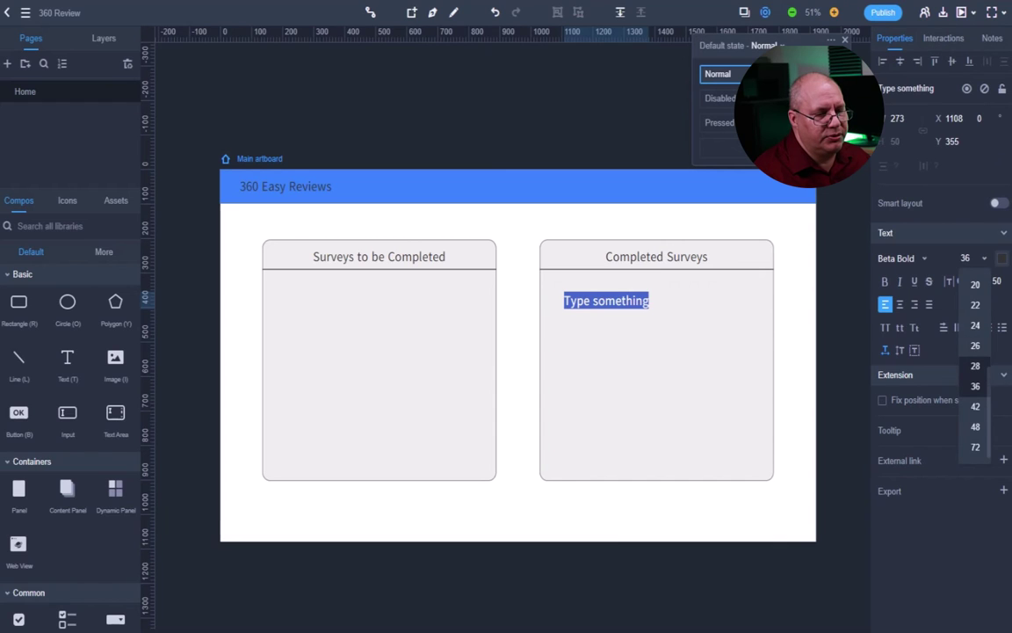
{"action": "left_click", "coordinate": [975, 345]}
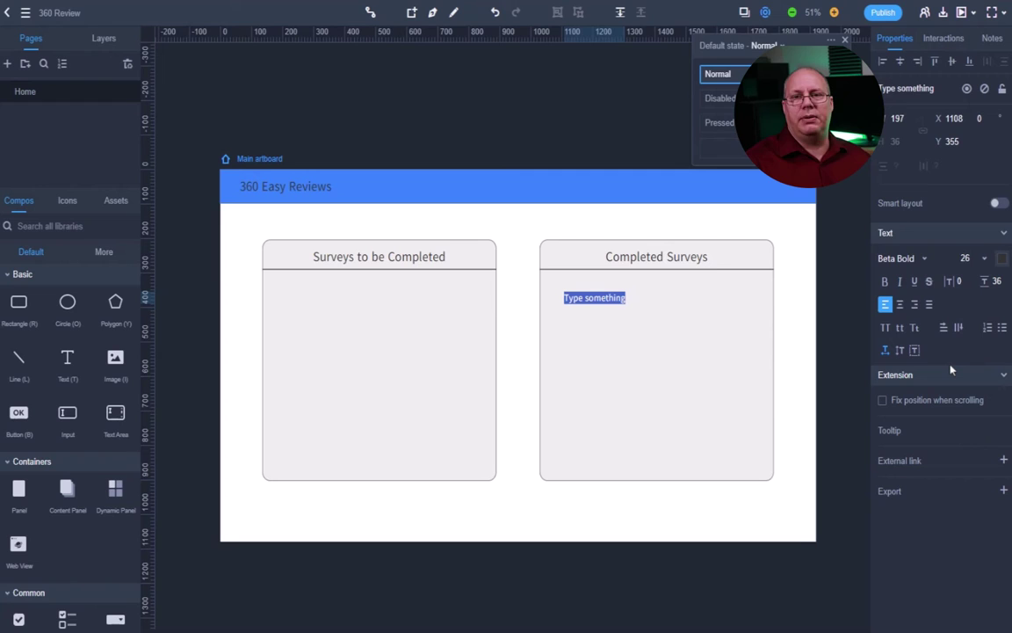
{"action": "key", "text": "BackSpace"}
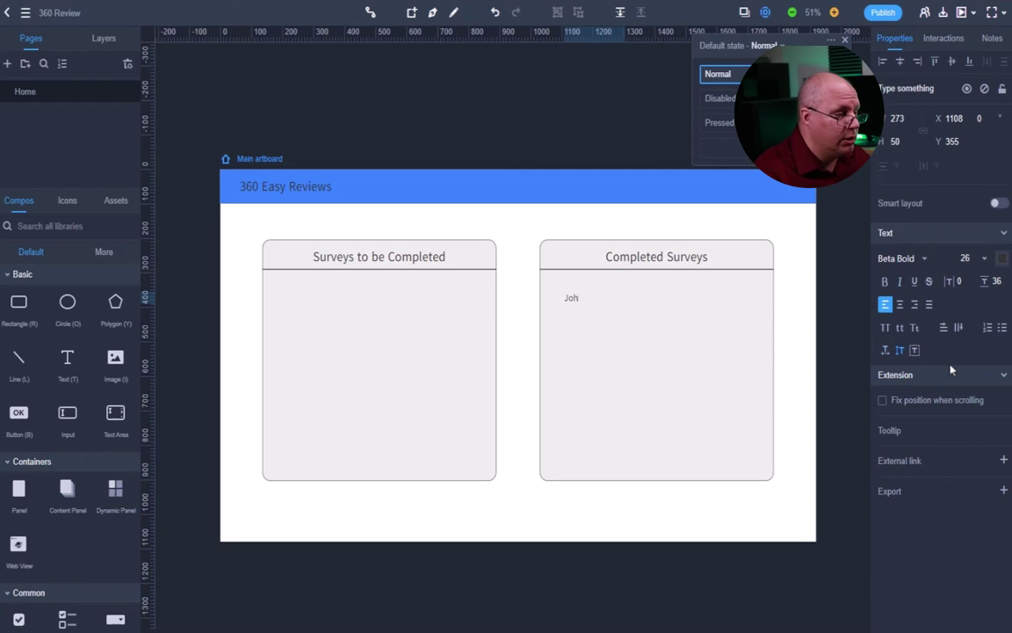
{"action": "type", "text": "John Smith"}
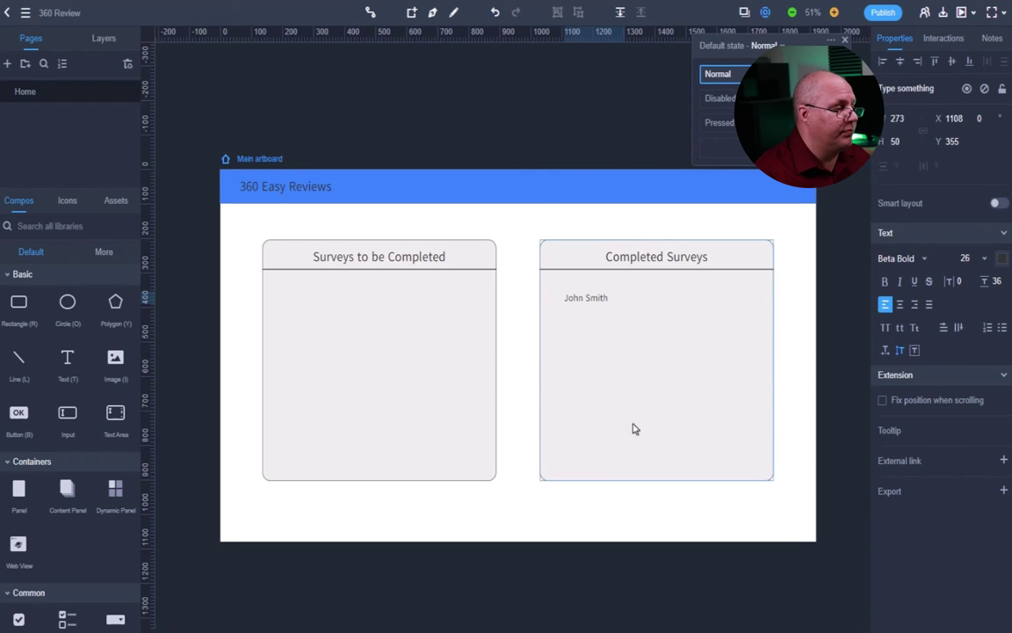
{"action": "key", "text": "Escape"}
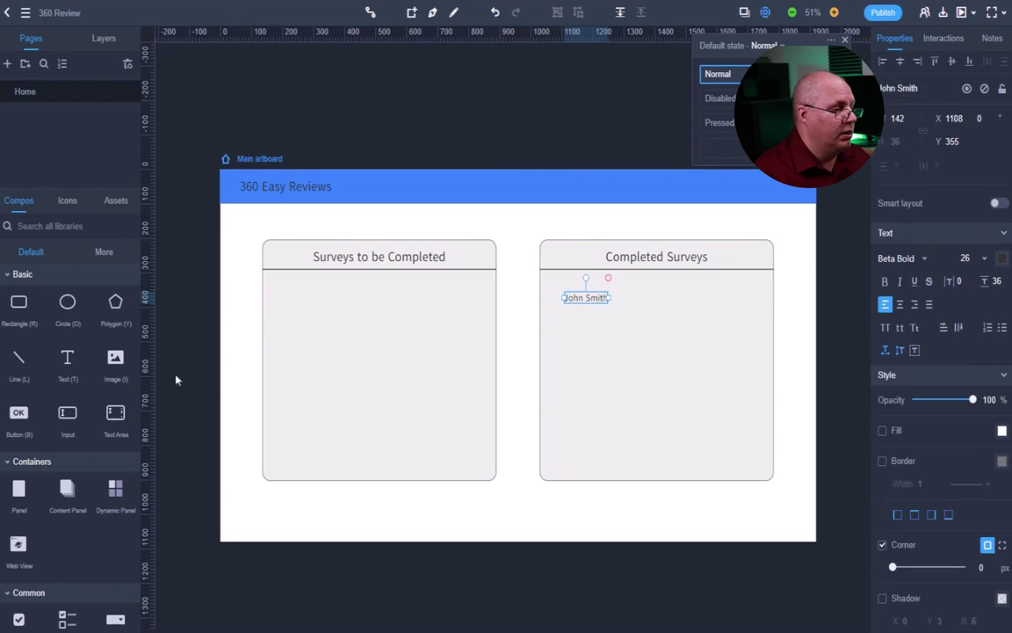
Step: Duplicate the name into two rows below, renaming them 'Mary Jones' and 'Fred Williams'
{"action": "left_click_drag", "start_coordinate": [605, 305], "coordinate": [606, 320]}
{"action": "double_click", "coordinate": [606, 318]}
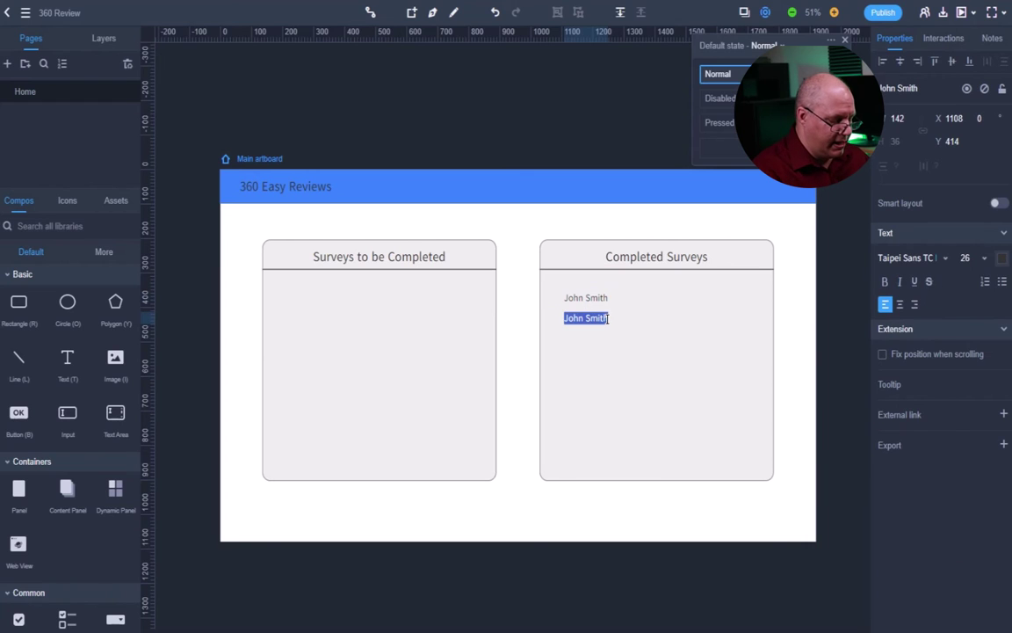
{"action": "type", "text": "Mary"}
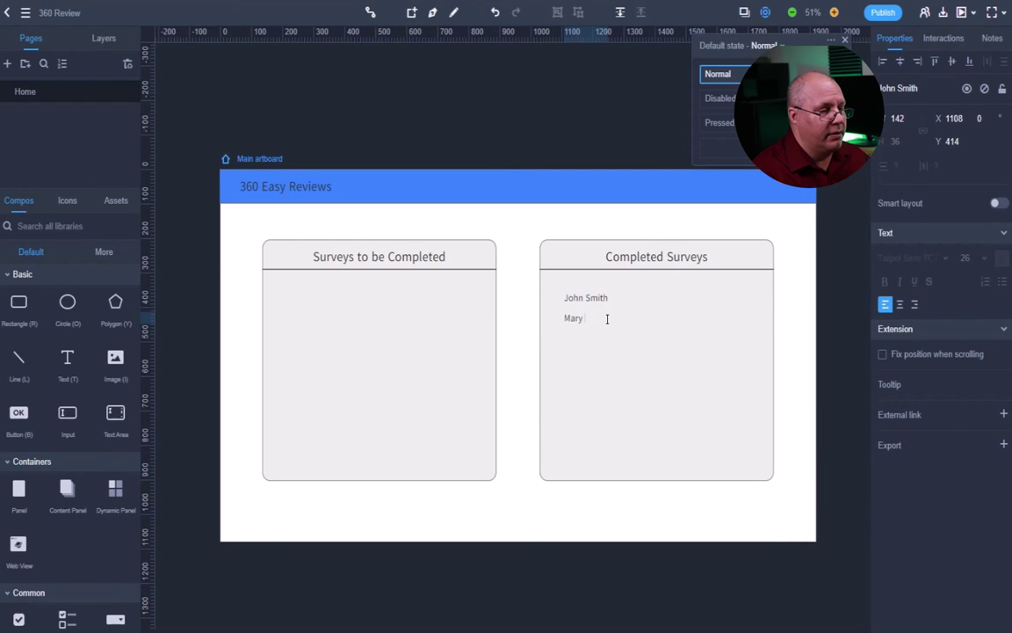
{"action": "type", "text": " Jon"}
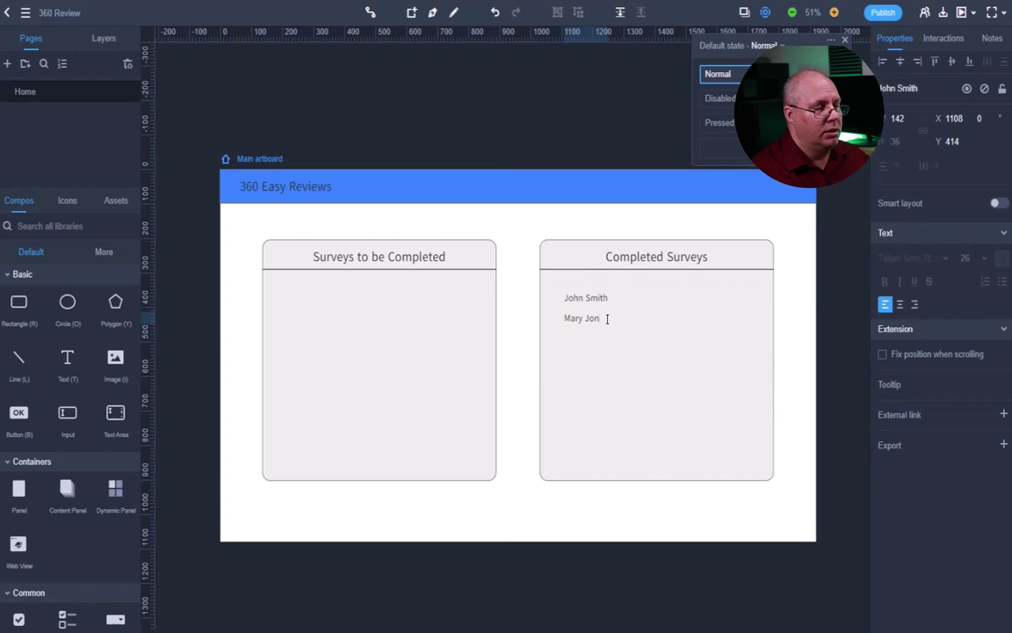
{"action": "type", "text": "es"}
{"action": "left_click", "coordinate": [633, 357]}
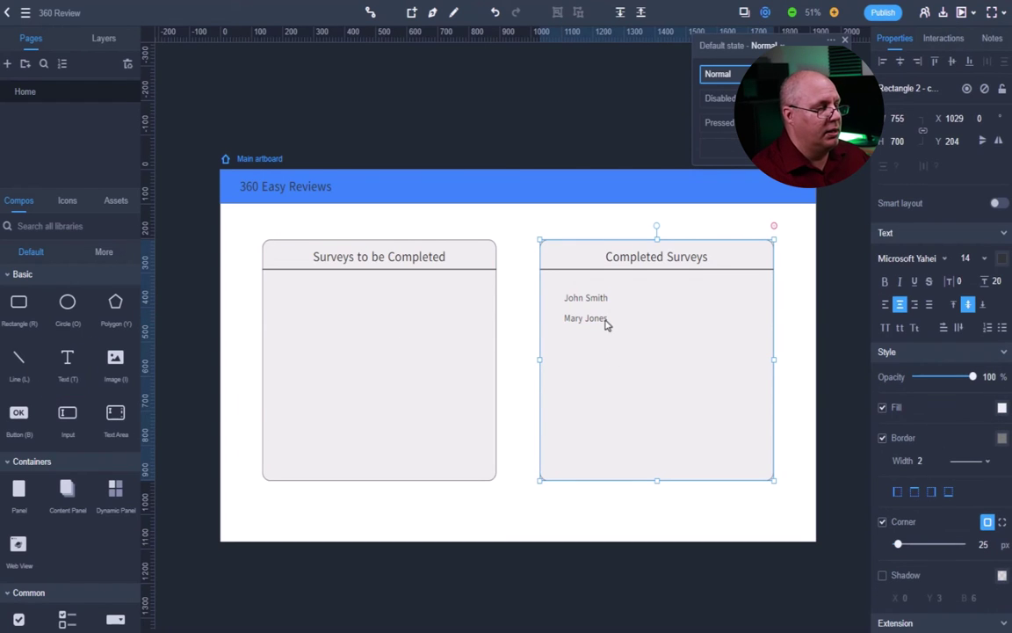
{"action": "left_click_drag", "start_coordinate": [606, 323], "coordinate": [603, 351]}
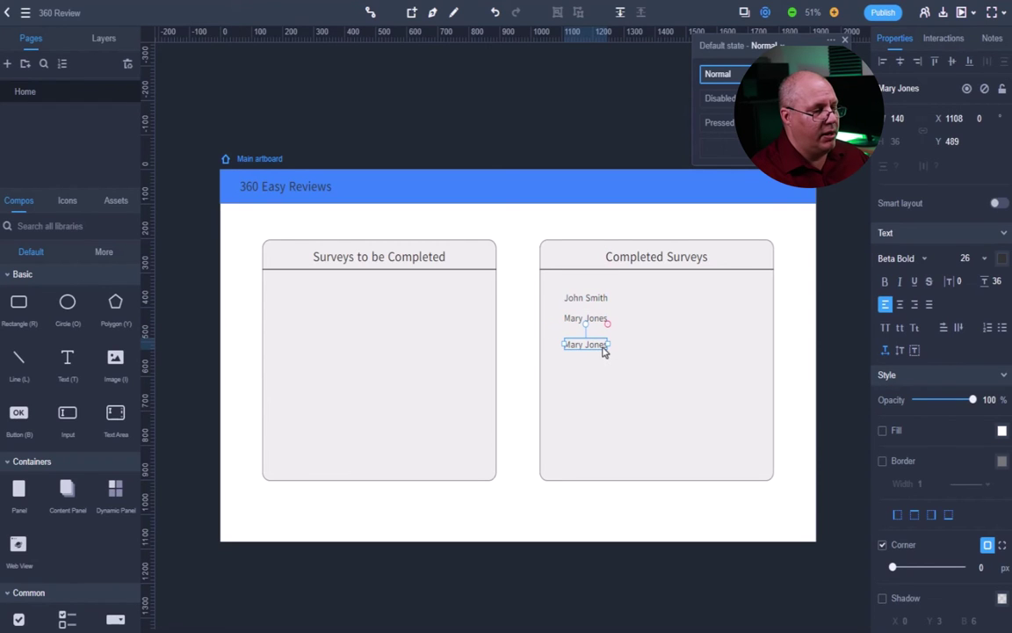
{"action": "double_click", "coordinate": [603, 345]}
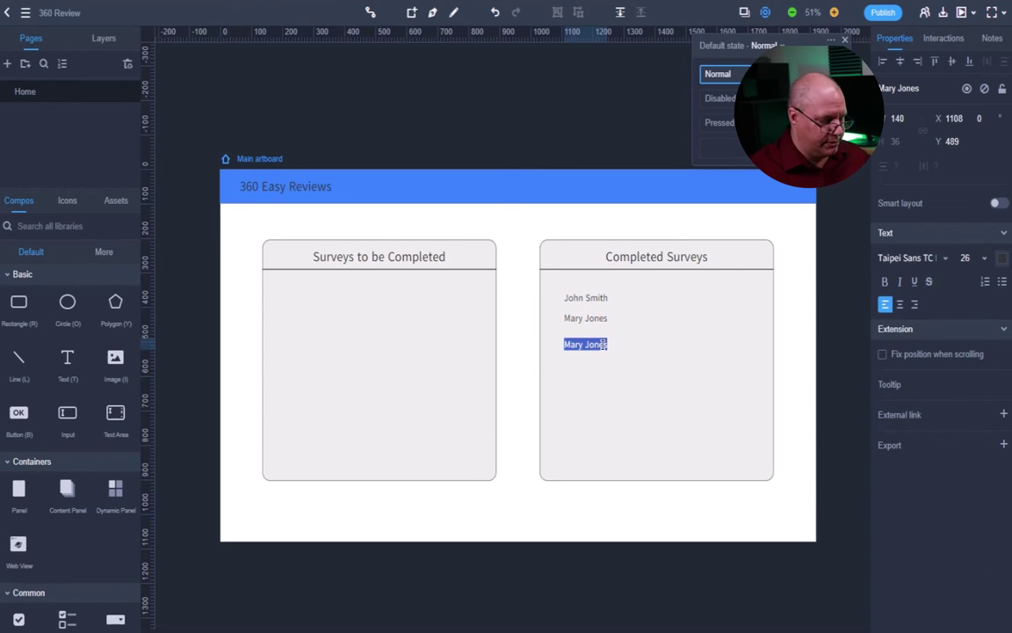
{"action": "type", "text": "Fre"}
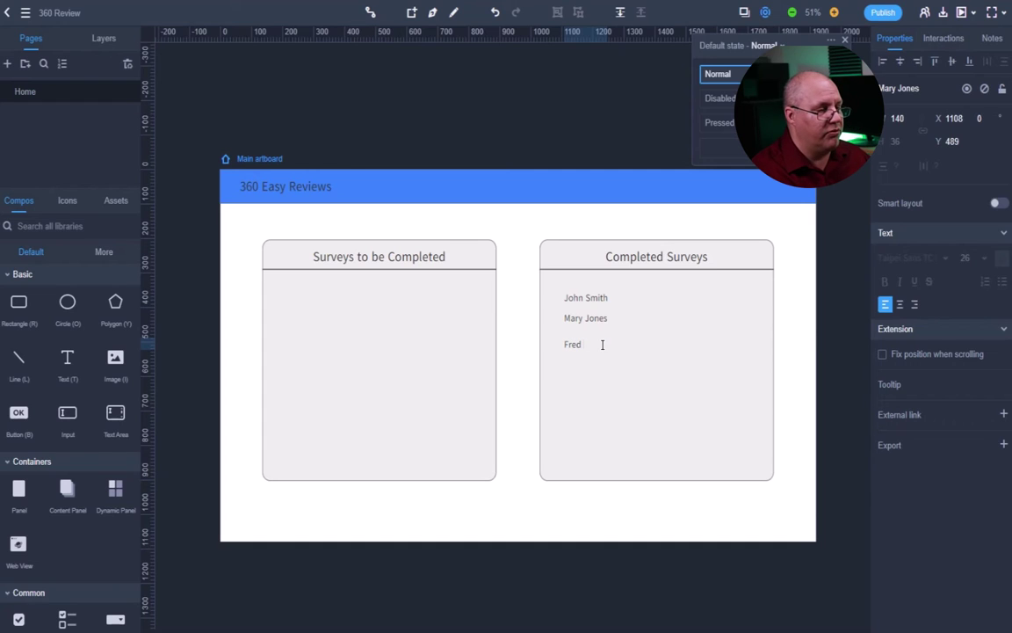
{"action": "type", "text": "d"}
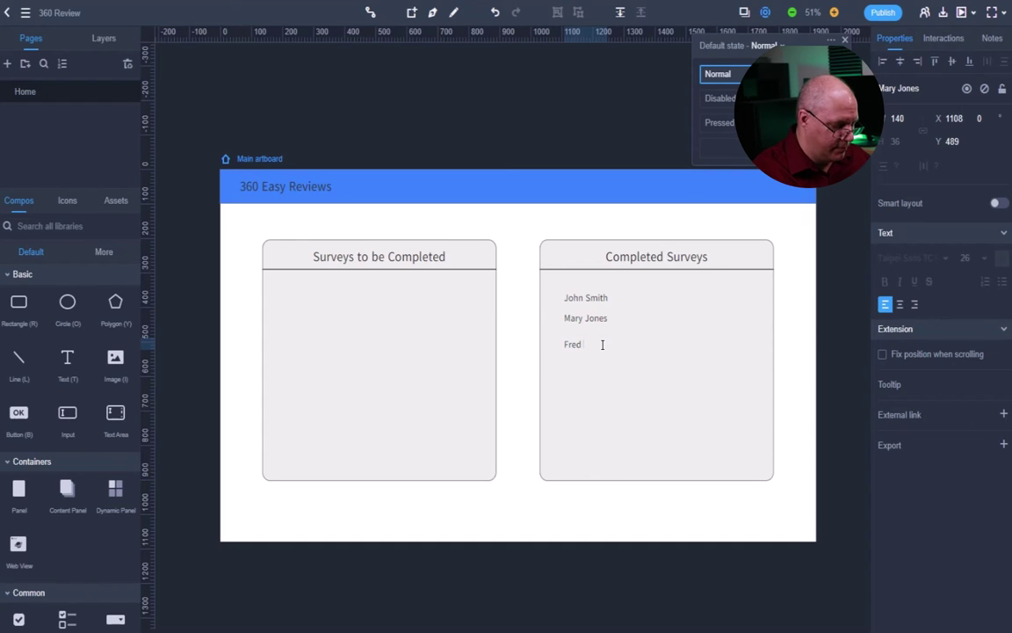
{"action": "type", "text": " Williams"}
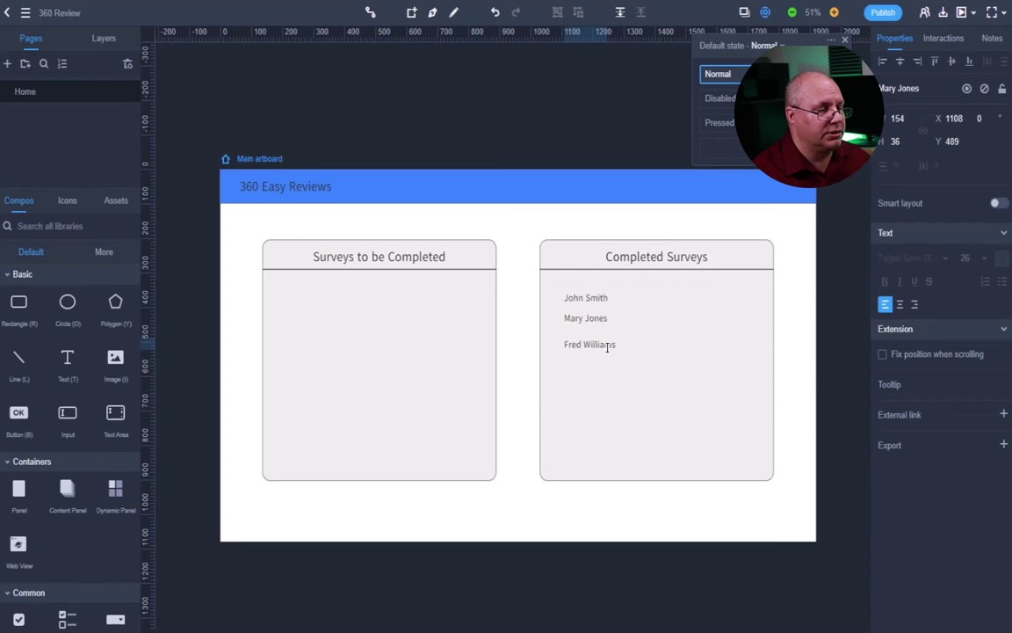
Step: Select the three names and distribute them vertically with 31 spacing
{"action": "left_click_drag", "start_coordinate": [545, 356], "coordinate": [610, 295]}
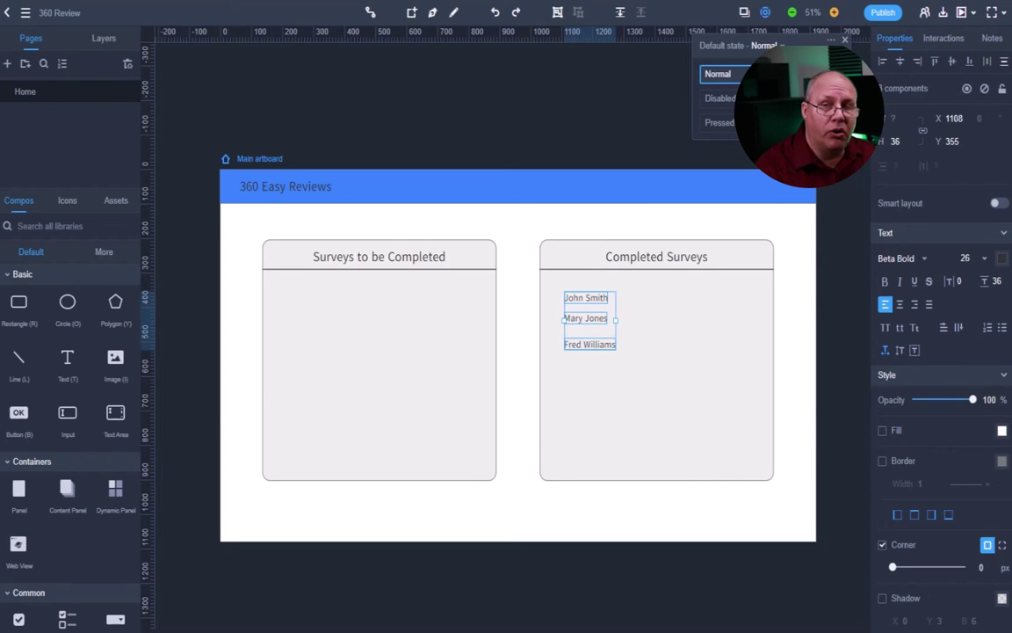
{"action": "key", "text": "ctrl+shift+u"}
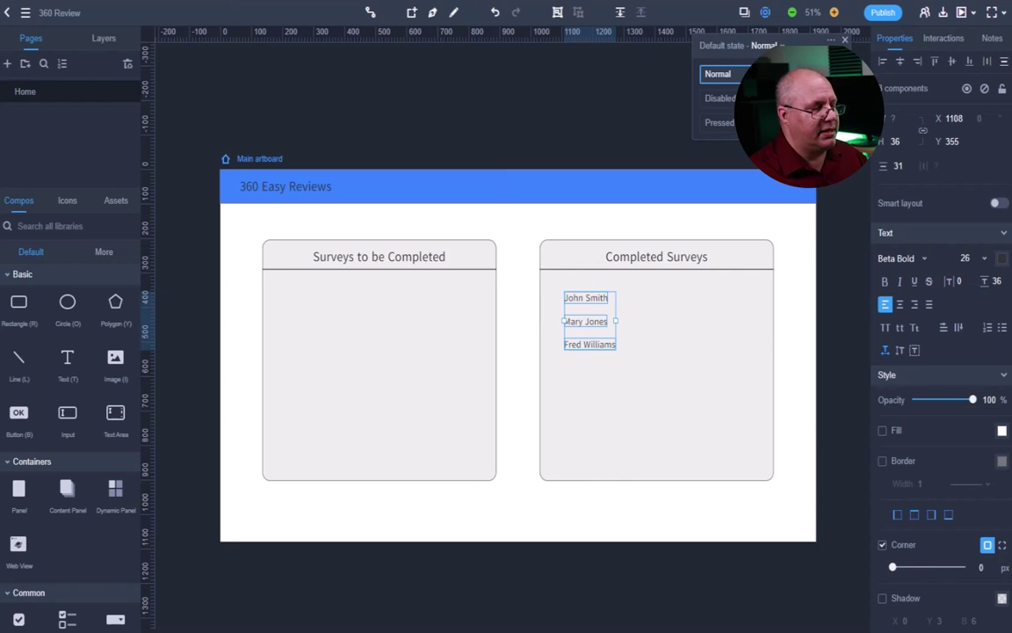
{"action": "left_click", "coordinate": [273, 295]}
{"action": "key", "text": "ctrl+z"}
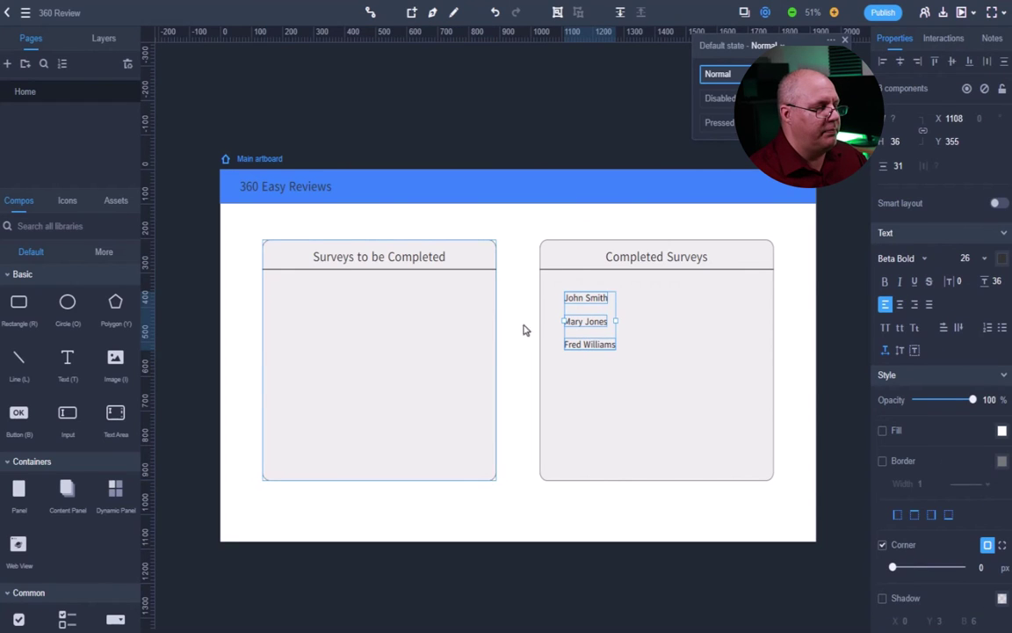
{"action": "left_click_drag", "start_coordinate": [607, 323], "coordinate": [293, 323]}
{"action": "double_click", "coordinate": [281, 293]}
{"action": "double_click", "coordinate": [275, 292]}
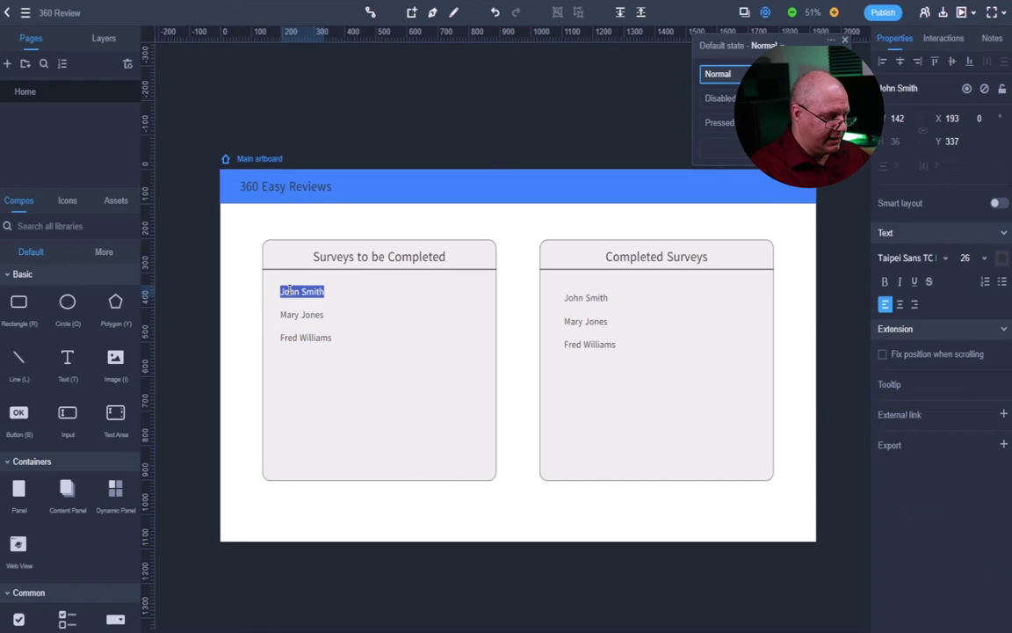
{"action": "type", "text": "James"}
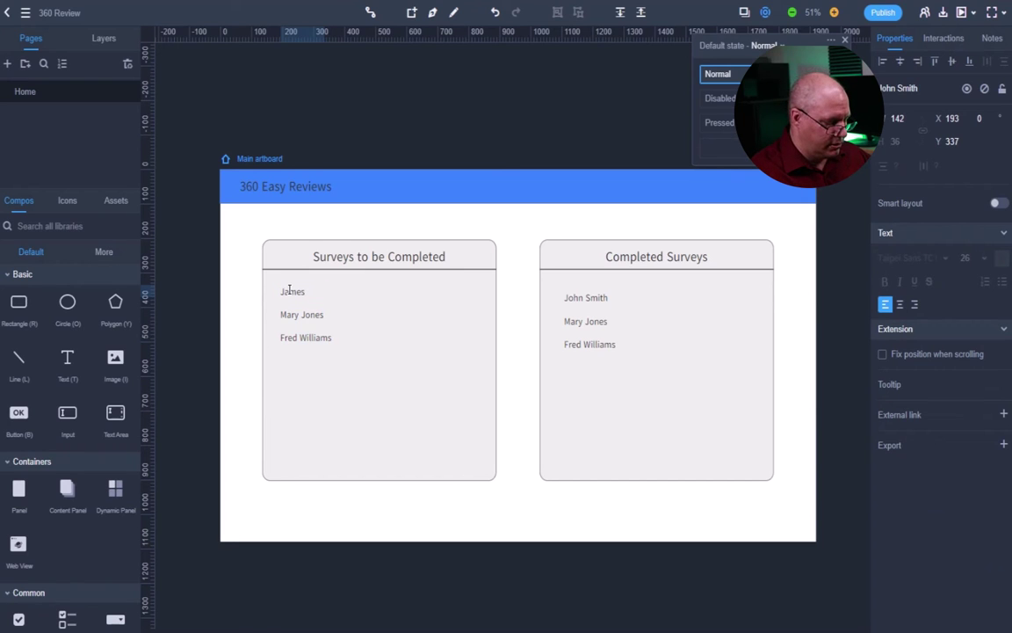
{"action": "type", "text": " Jones"}
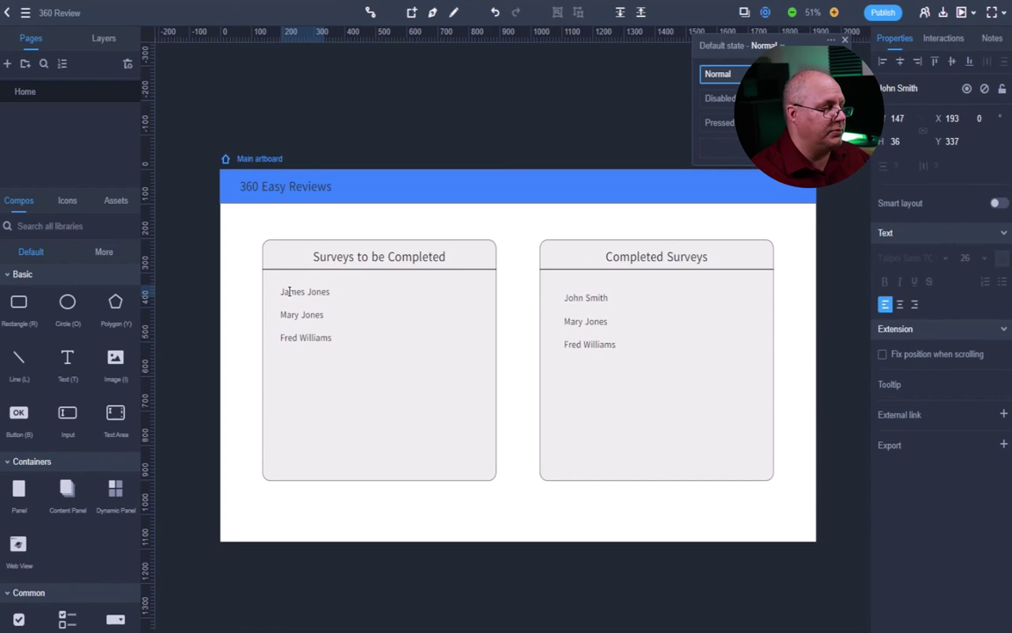
{"action": "double_click", "coordinate": [284, 318]}
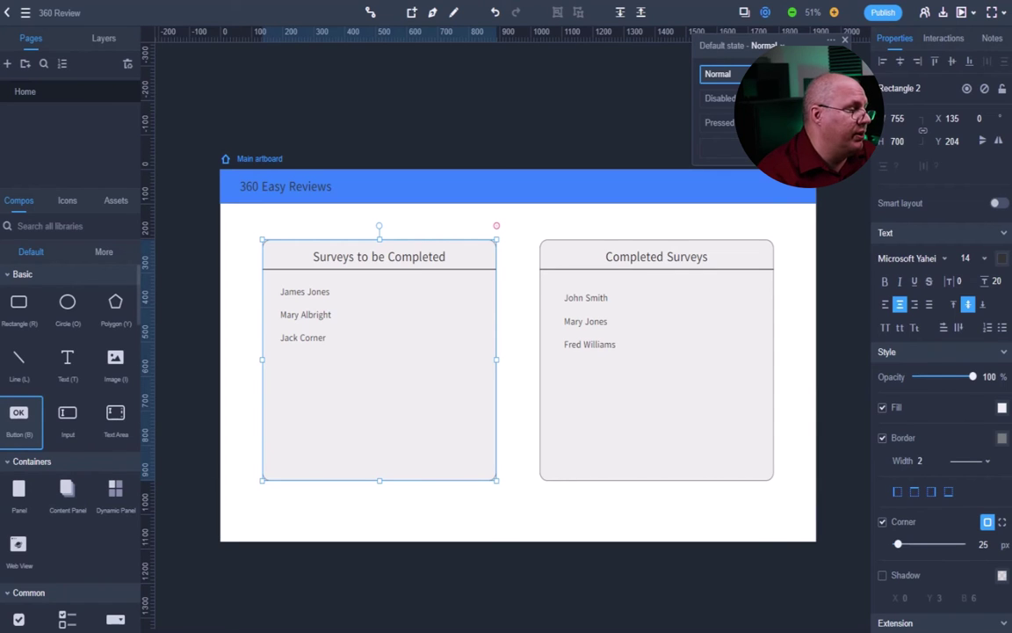
{"action": "left_click_drag", "start_coordinate": [20, 417], "coordinate": [350, 293]}
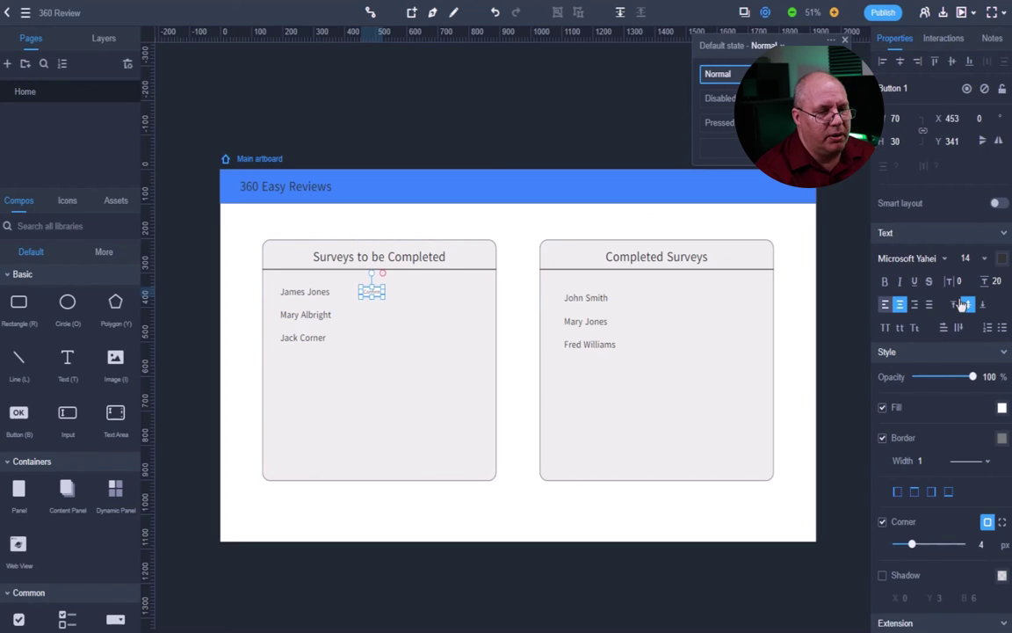
{"action": "left_click", "coordinate": [975, 258]}
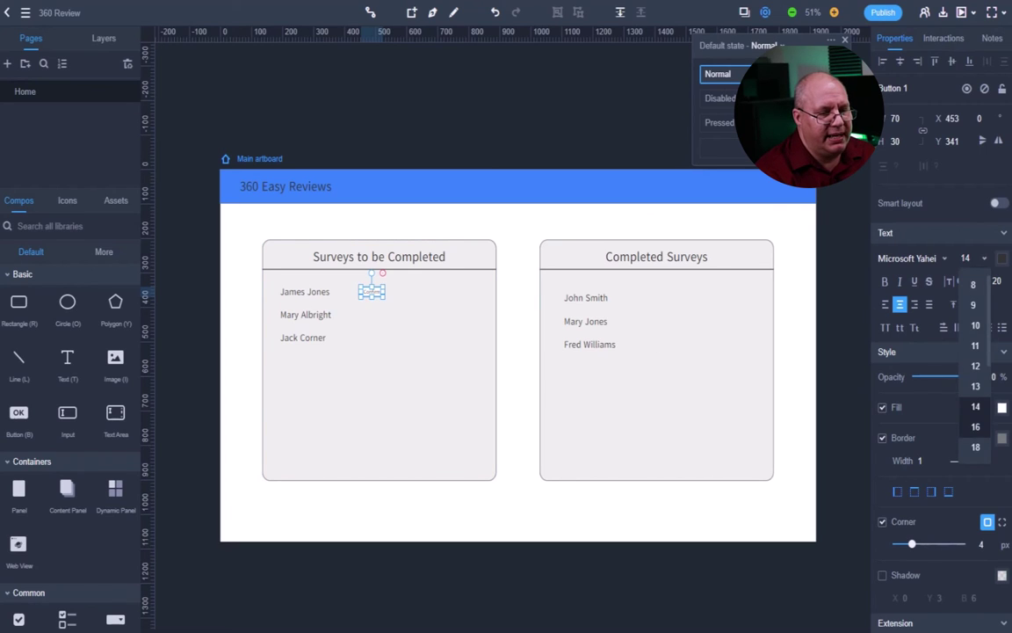
{"action": "left_click", "coordinate": [971, 403]}
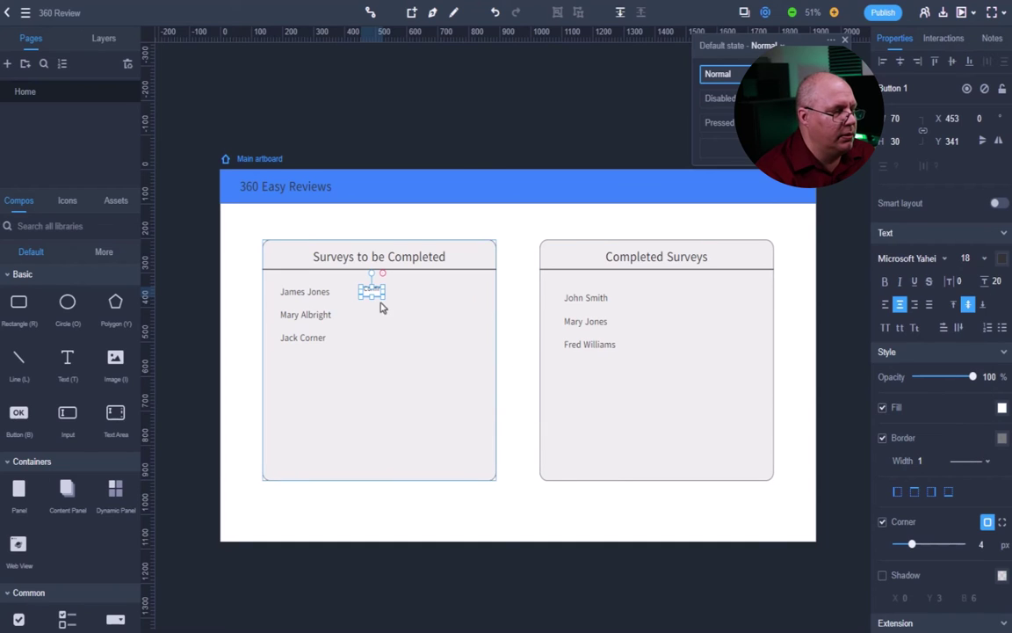
{"action": "mouse_move", "coordinate": [359, 300]}
{"action": "left_mouse_down"}
{"action": "mouse_move", "coordinate": [410, 295]}
{"action": "mouse_move", "coordinate": [373, 299]}
{"action": "left_mouse_up"}
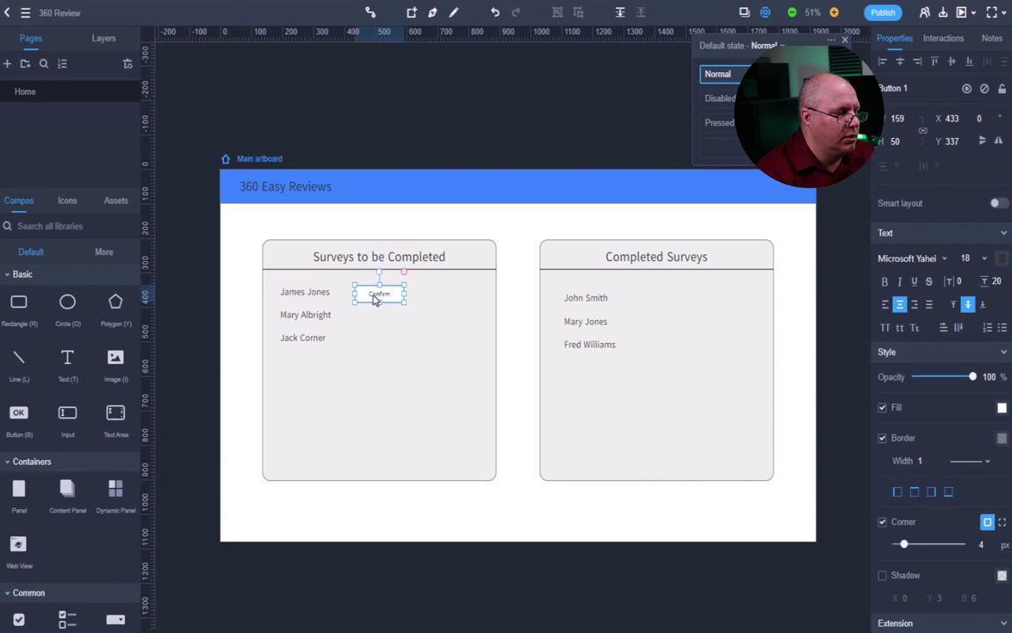
{"action": "double_click", "coordinate": [374, 296]}
{"action": "key", "text": "BackSpace"}
{"action": "type", "text": "Start S"}
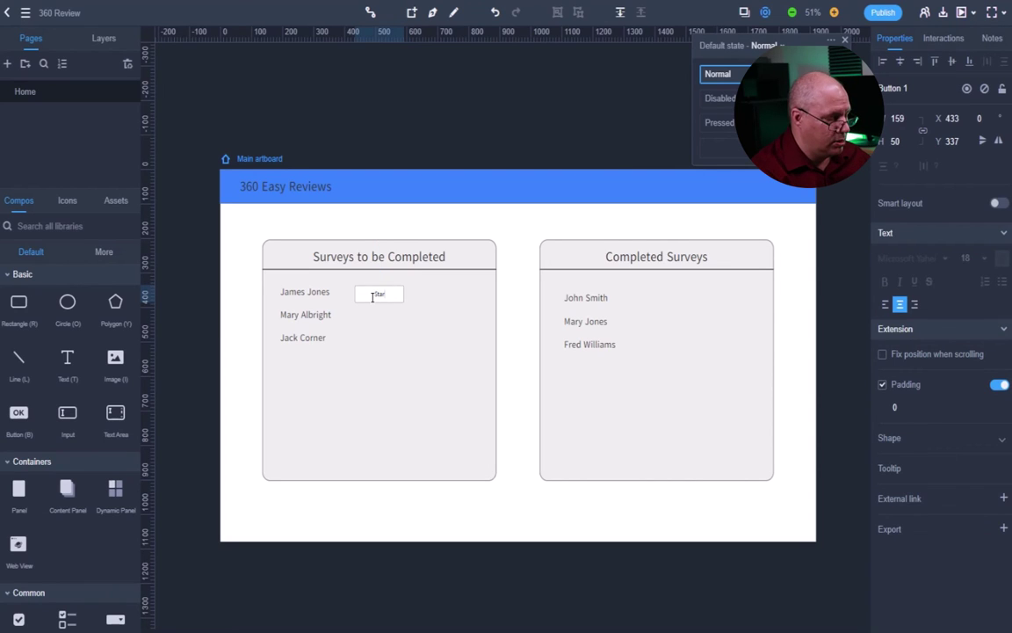
{"action": "type", "text": "urvey"}
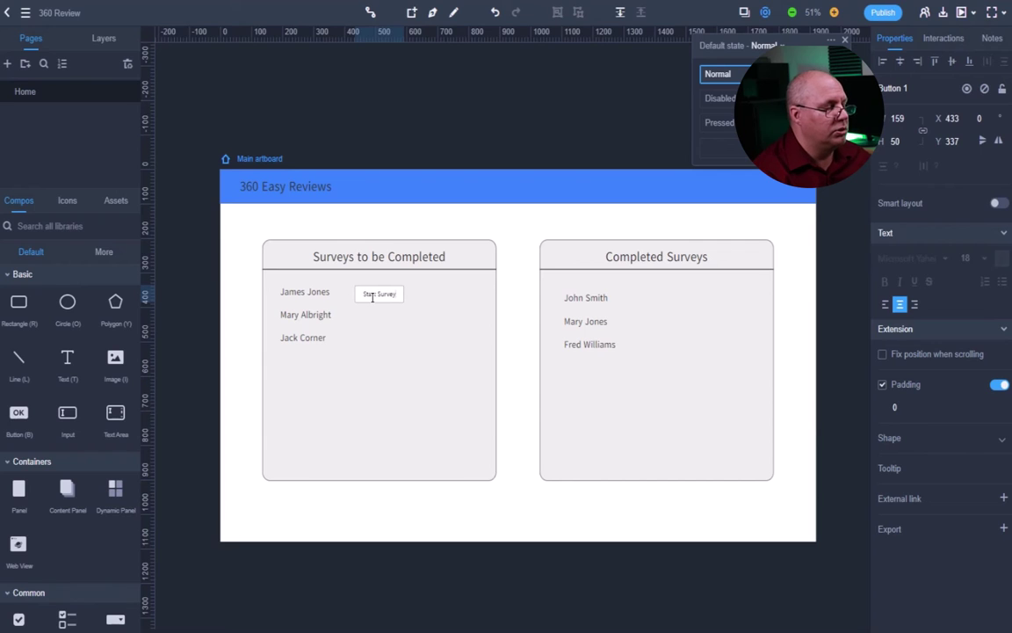
{"action": "left_click", "coordinate": [403, 368]}
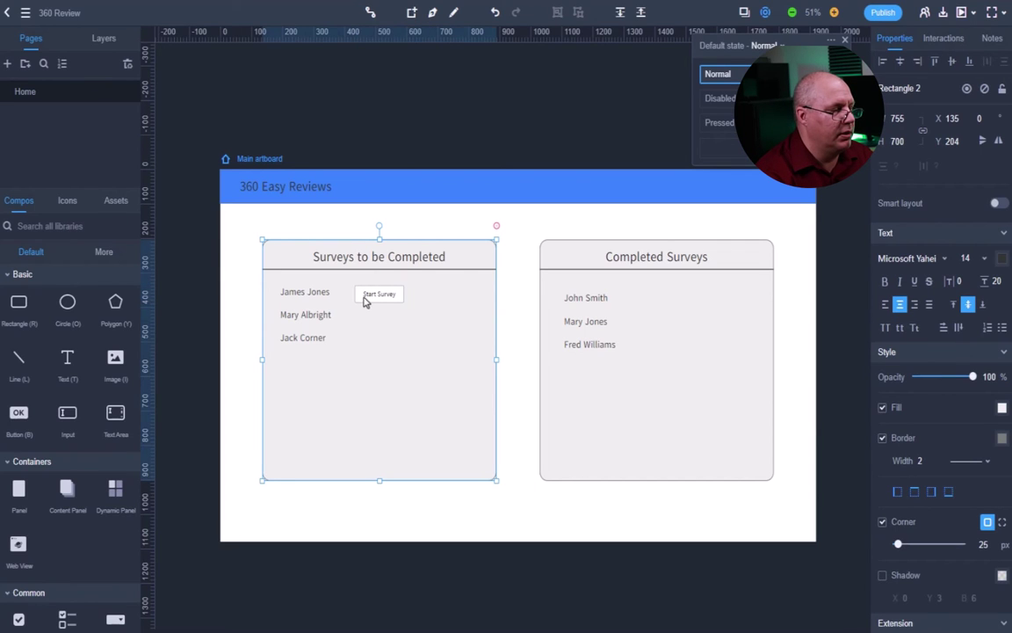
{"action": "left_click_drag", "start_coordinate": [362, 300], "coordinate": [384, 339]}
{"action": "key", "text": "ctrl+v"}
{"action": "left_click", "coordinate": [434, 352]}
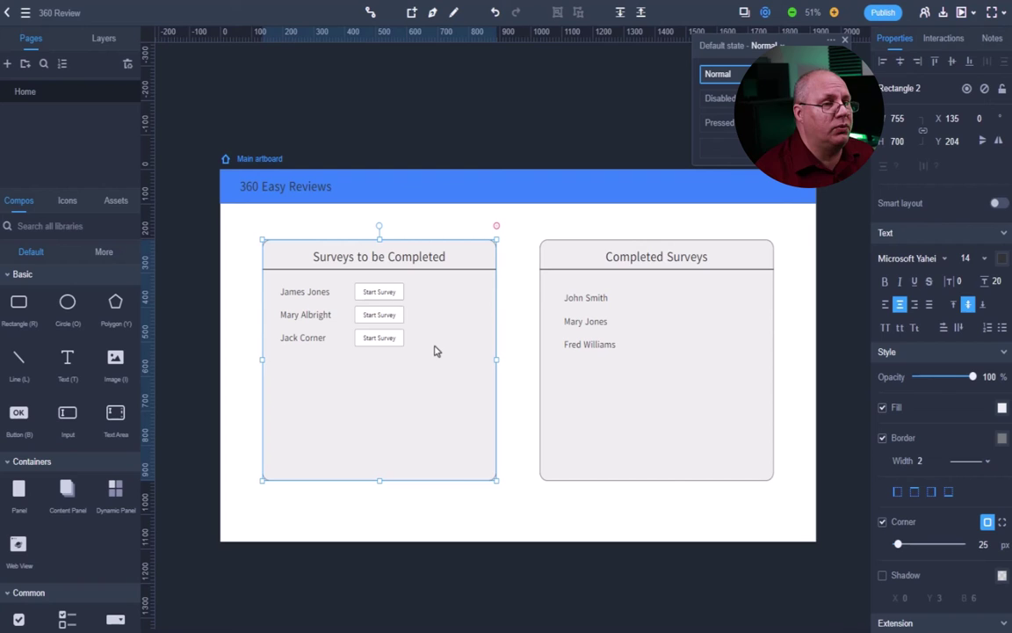
Step: Select the Start Survey button beside James Jones and show its Interactions settings
{"action": "left_click", "coordinate": [376, 295]}
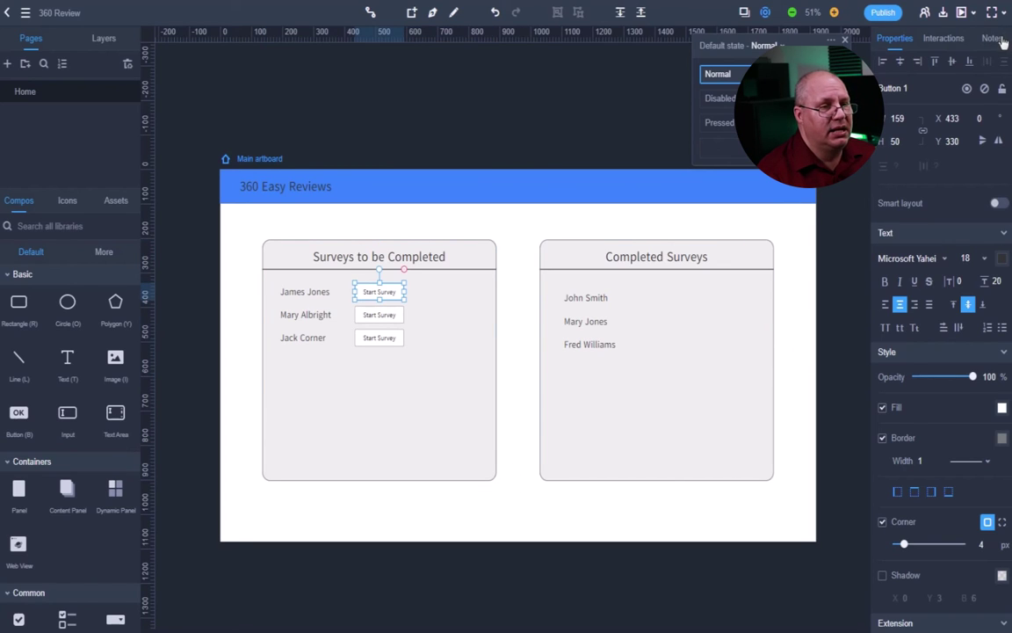
{"action": "left_click", "coordinate": [943, 39]}
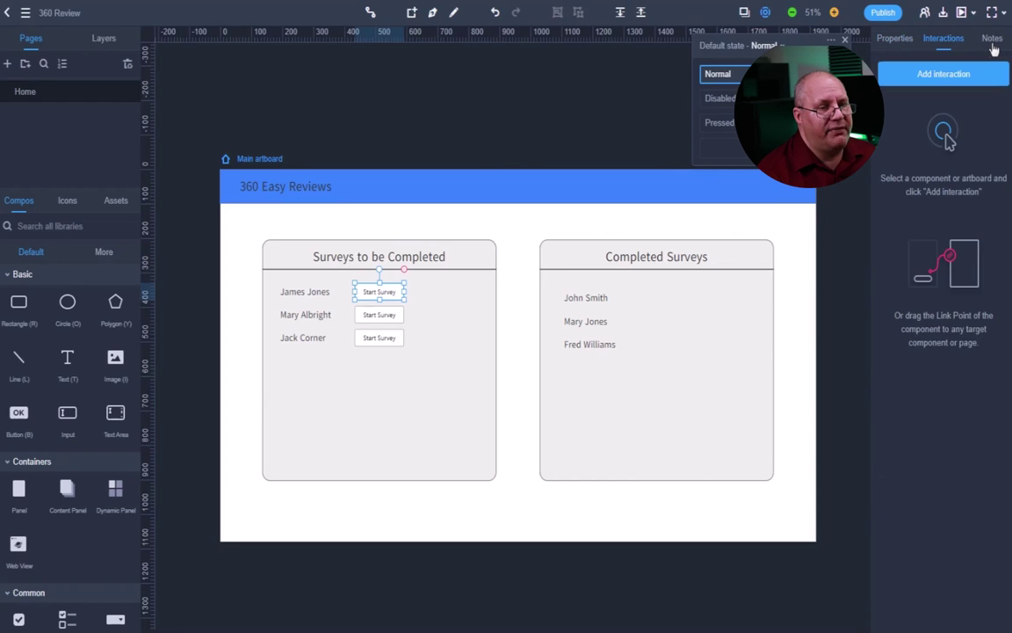